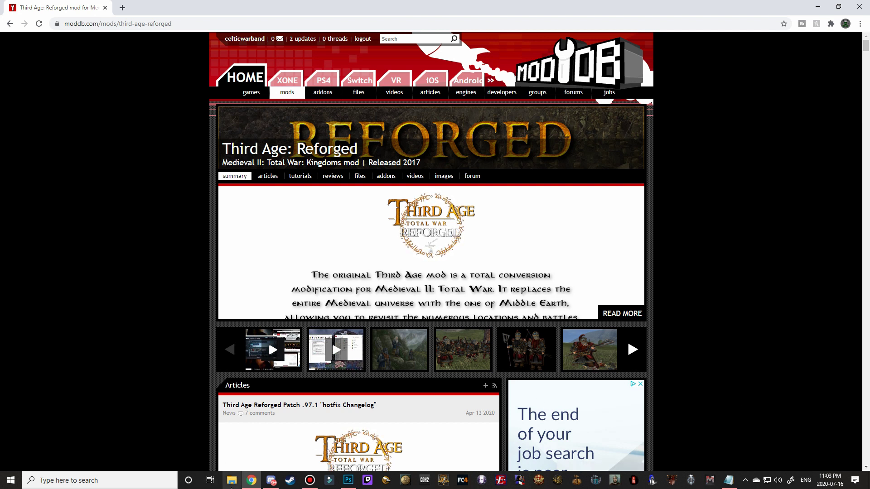
- Open File Explorer and browse Local Disk (C:) > Program Files (x86) > Steam > steamapps > common
click(232, 485)
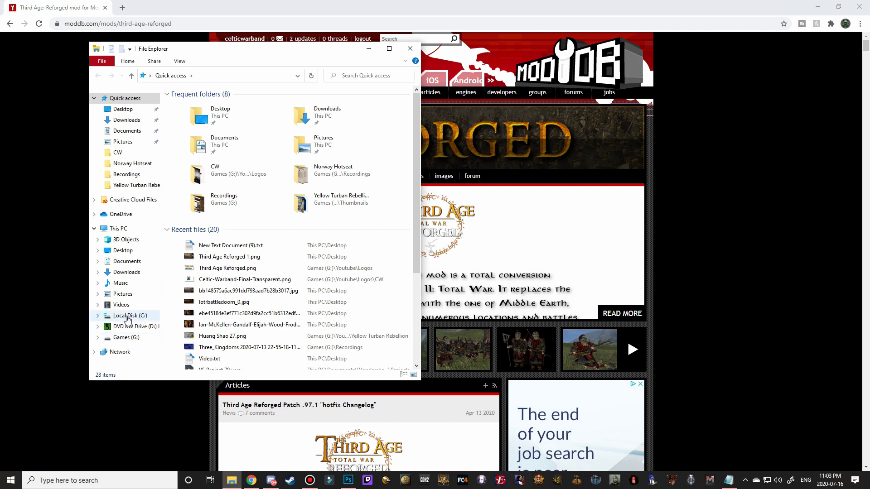
click(128, 317)
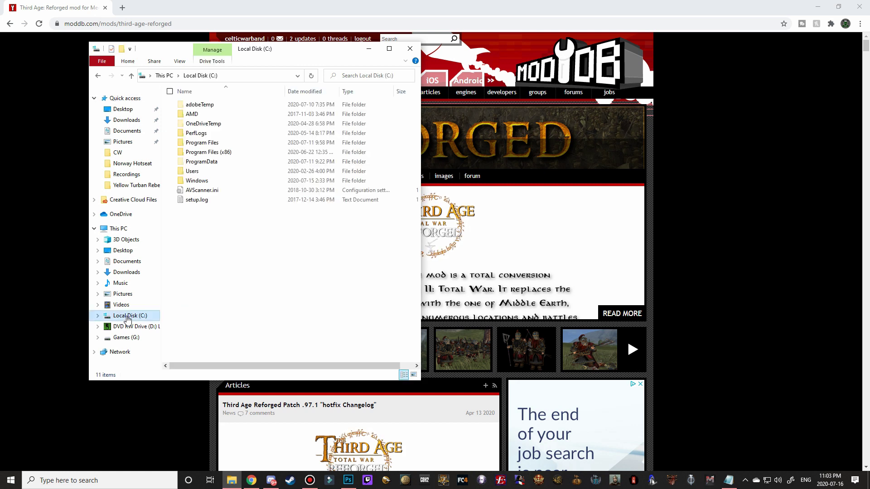
click(195, 154)
double_click(195, 154)
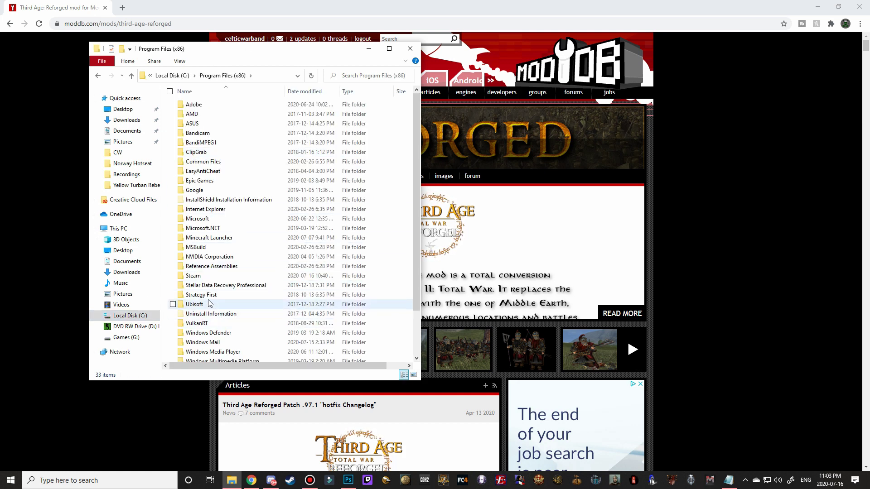
double_click(203, 277)
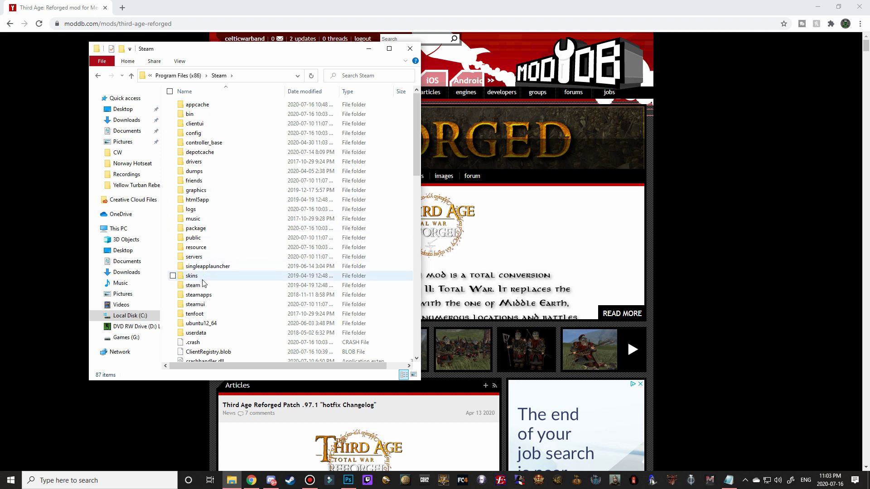
double_click(203, 295)
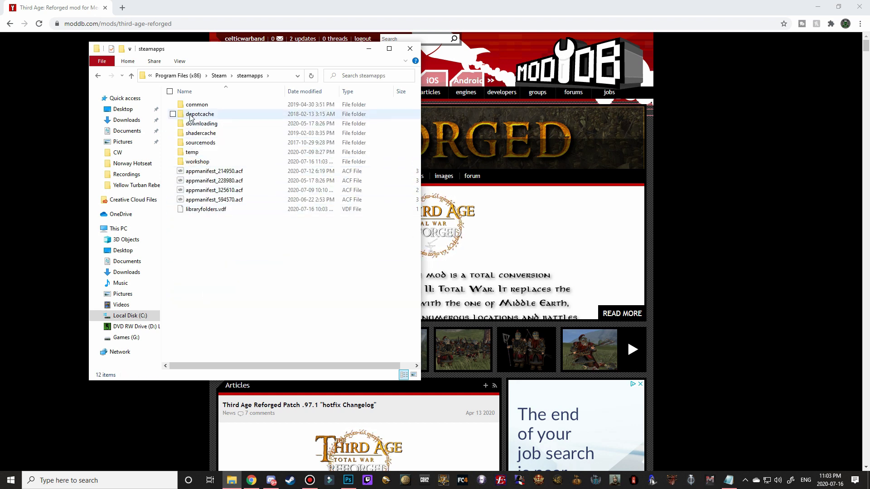
click(200, 105)
double_click(201, 106)
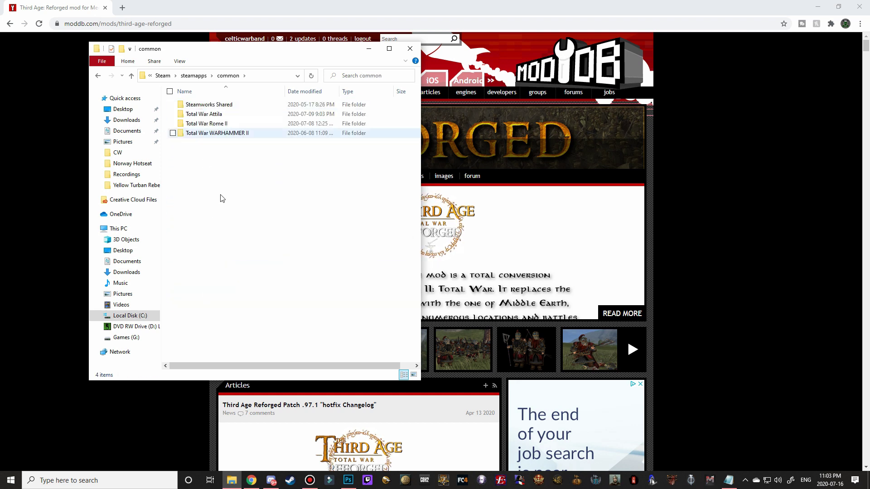
click(125, 316)
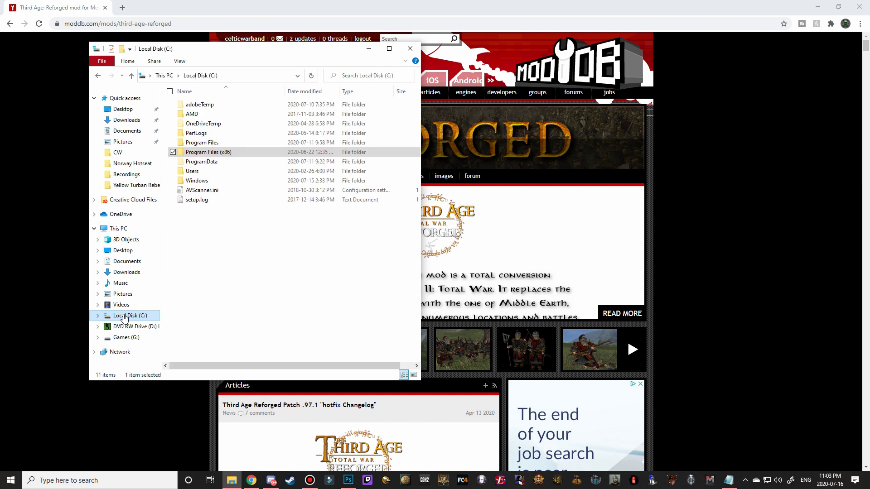
double_click(203, 152)
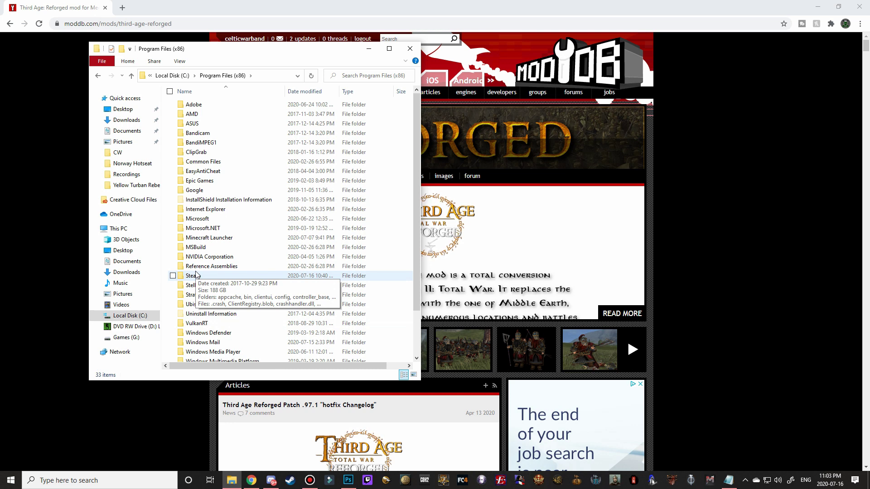
- Go to Games (G:) > Steam Games > steamapps > common > Medieval II Total War > mods and select Third_Age_Reforged
click(126, 338)
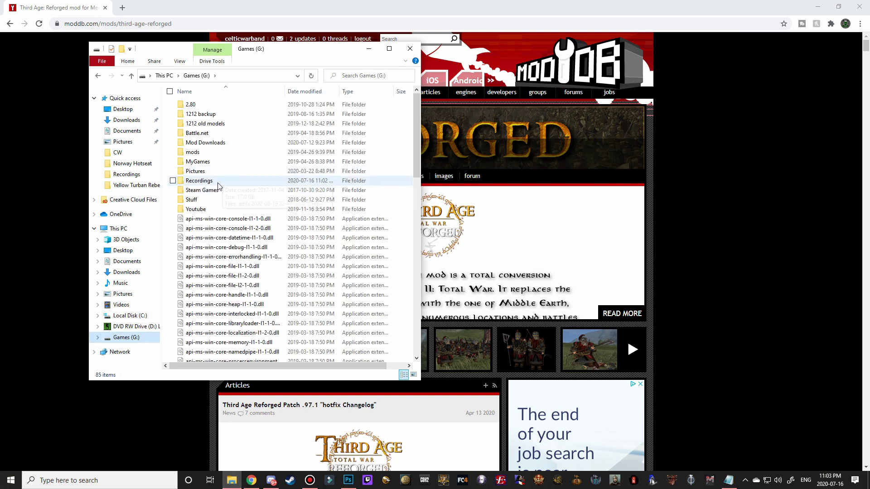
double_click(206, 191)
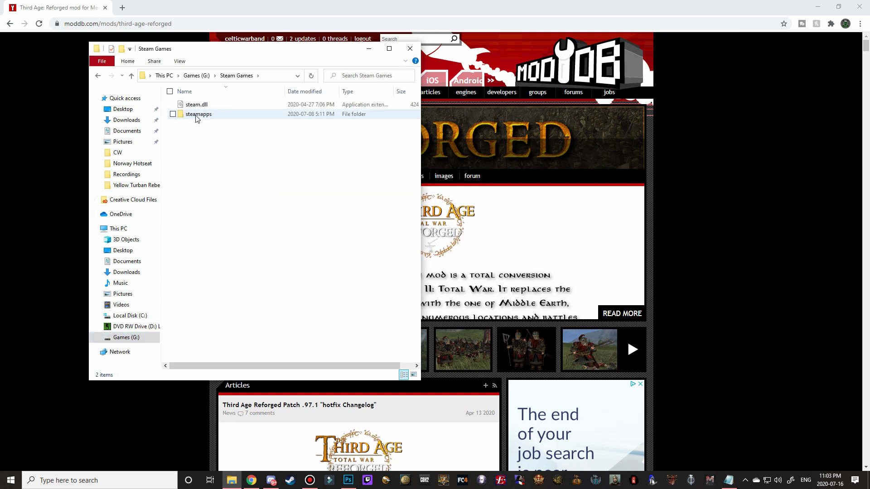
double_click(197, 116)
double_click(195, 100)
scroll(231, 246, down, 15)
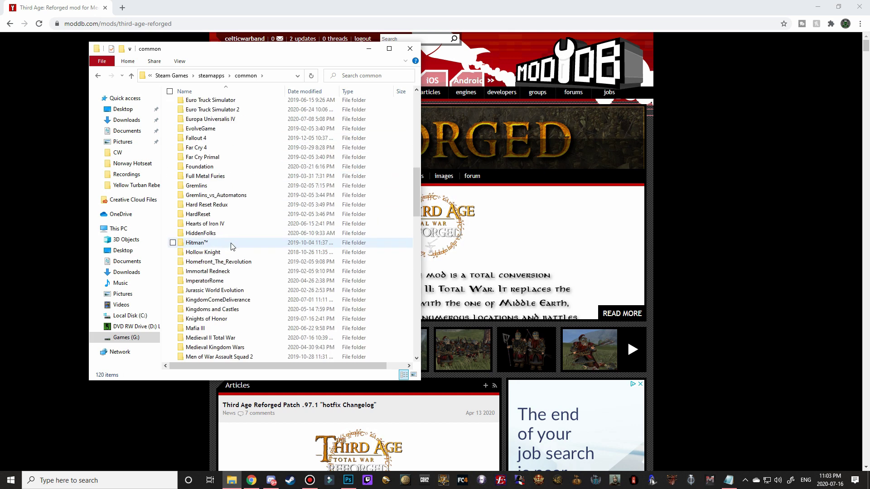
double_click(230, 338)
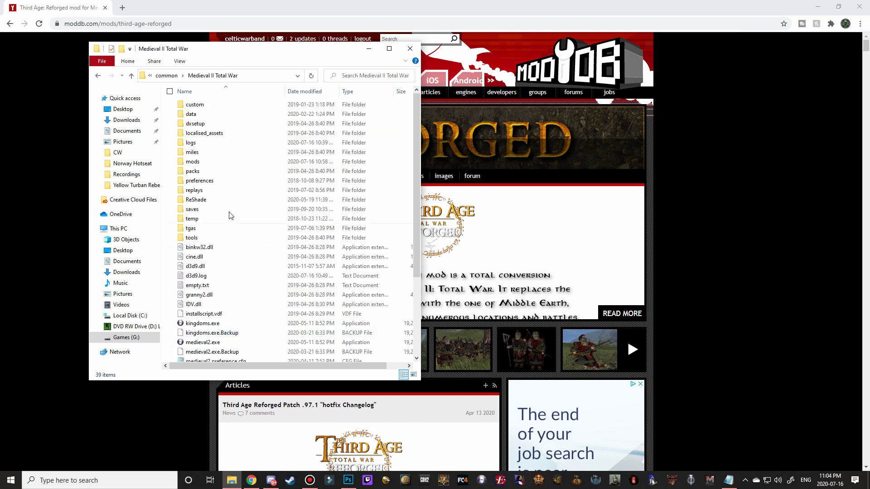
double_click(207, 162)
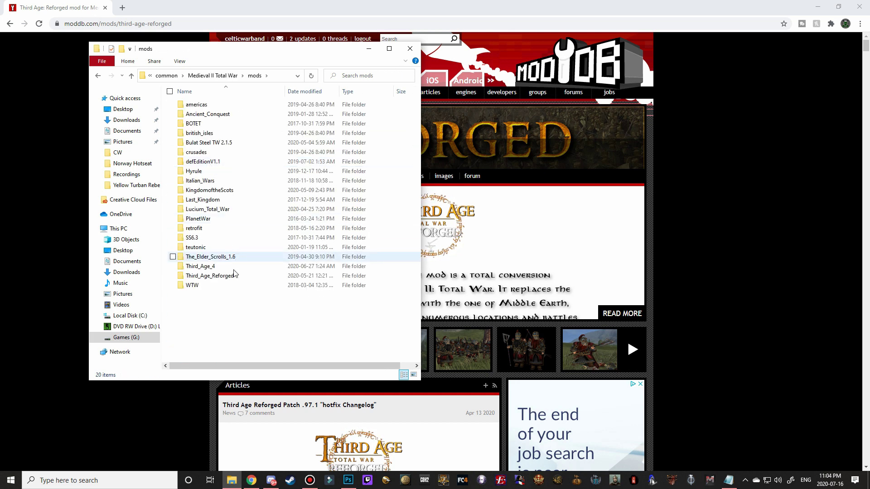
click(233, 275)
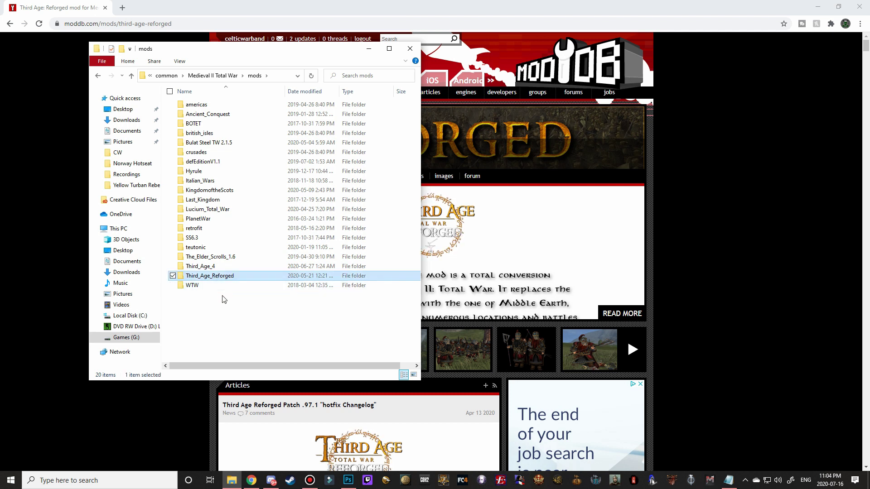
- Delete the old Third_Age_Reforged mod folder to the Recycle Bin
key(Delete)
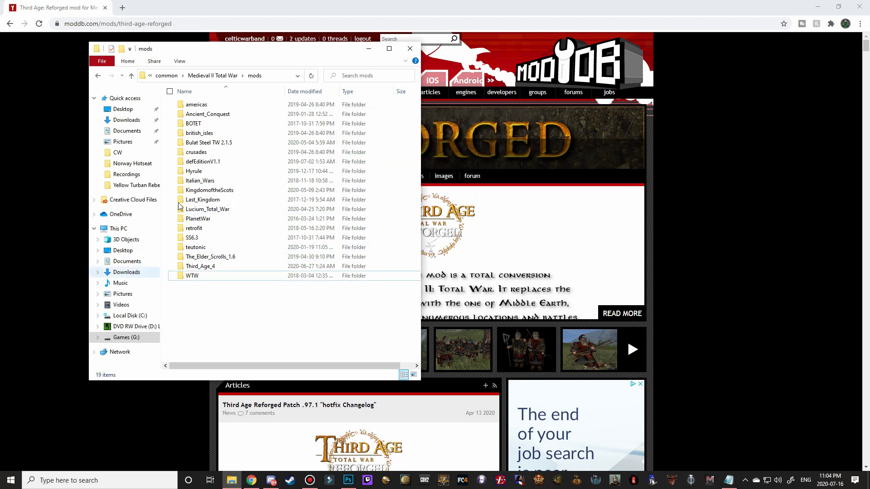
- Load the Mod DB home page, search 'third', and open Third Age: Reforged's own files list
click(369, 49)
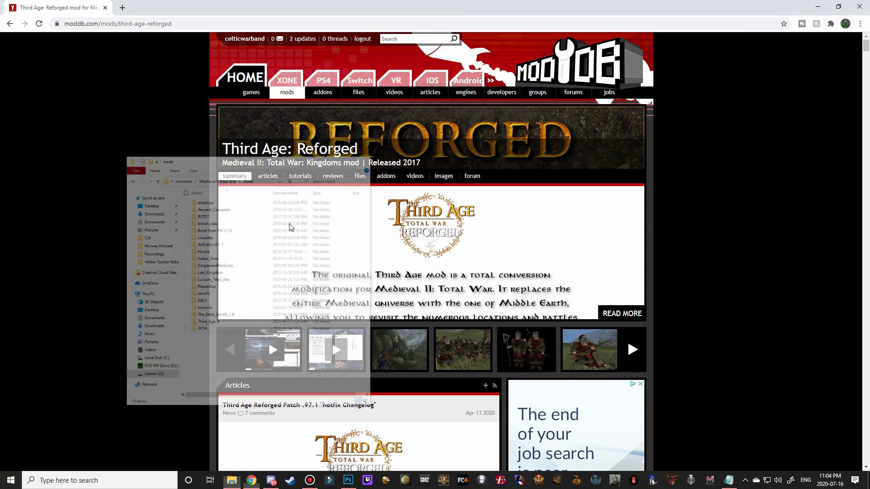
drag(103, 23, 238, 33)
key(BackSpace)
key(Return)
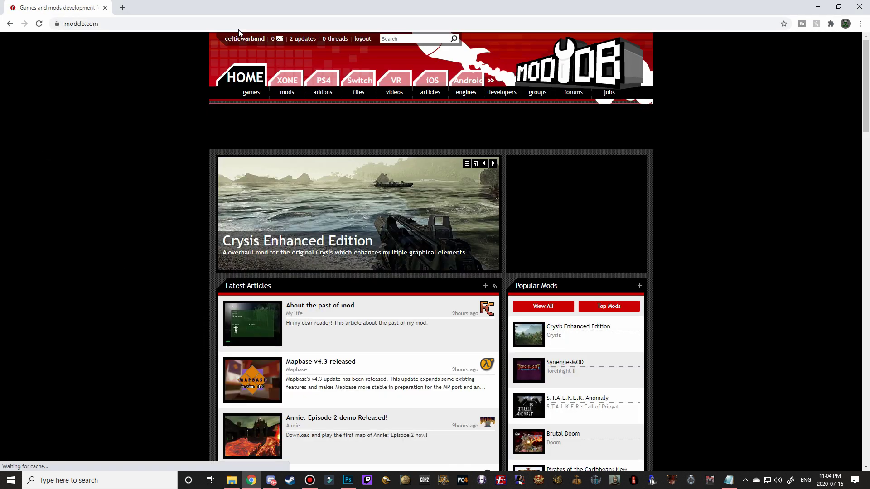
click(406, 39)
text(third)
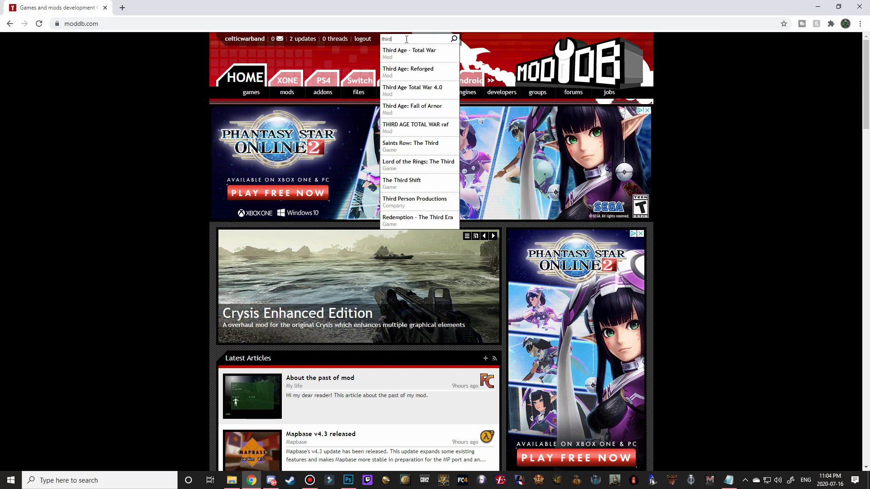
click(413, 68)
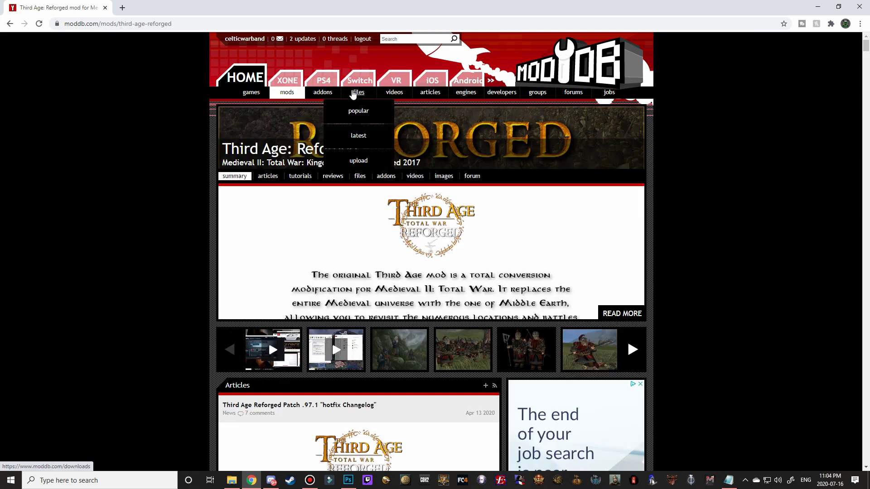
click(359, 93)
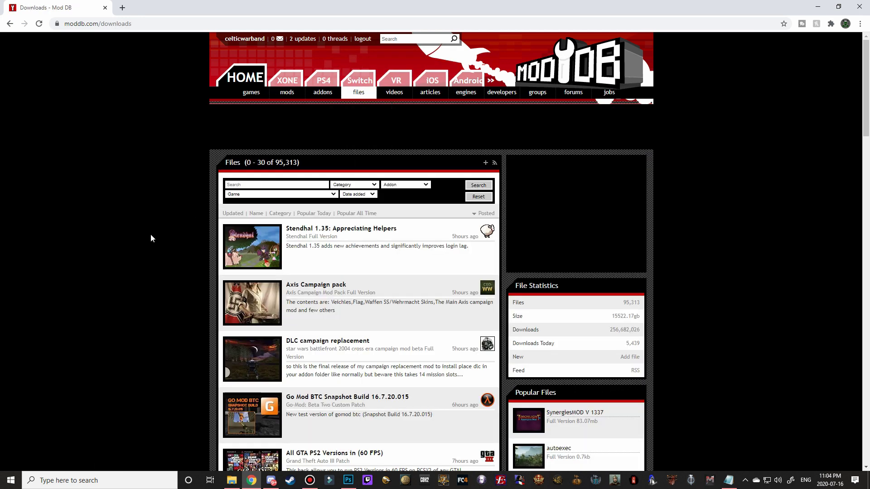
click(10, 24)
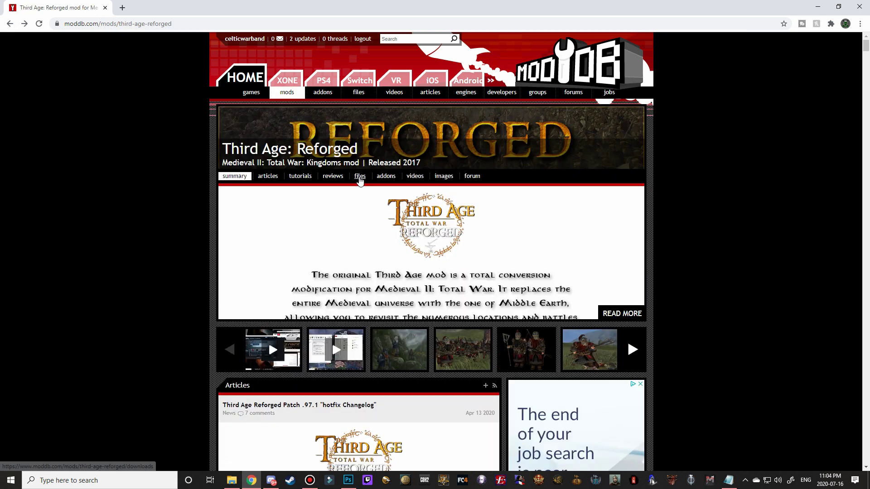
click(360, 177)
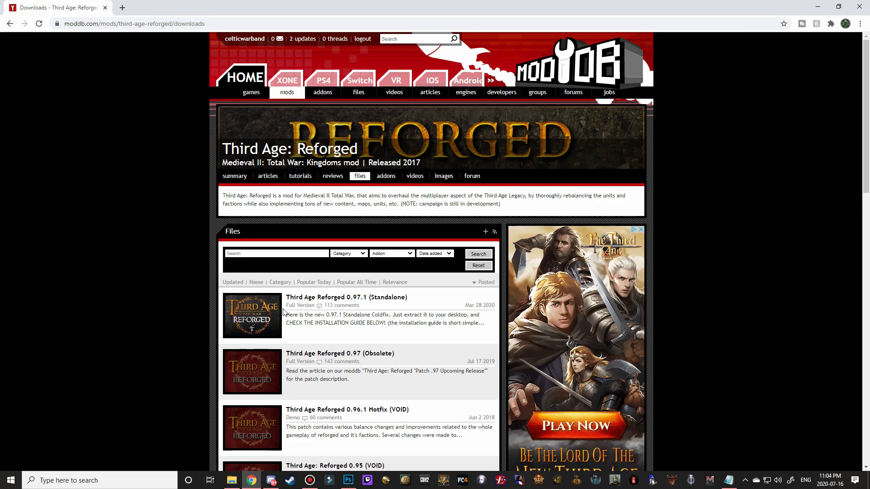
- Open the 0.97.1 (Standalone) file page, start its 5.35 GB download, and close the ad popup
click(257, 321)
scroll(170, 310, down, 3)
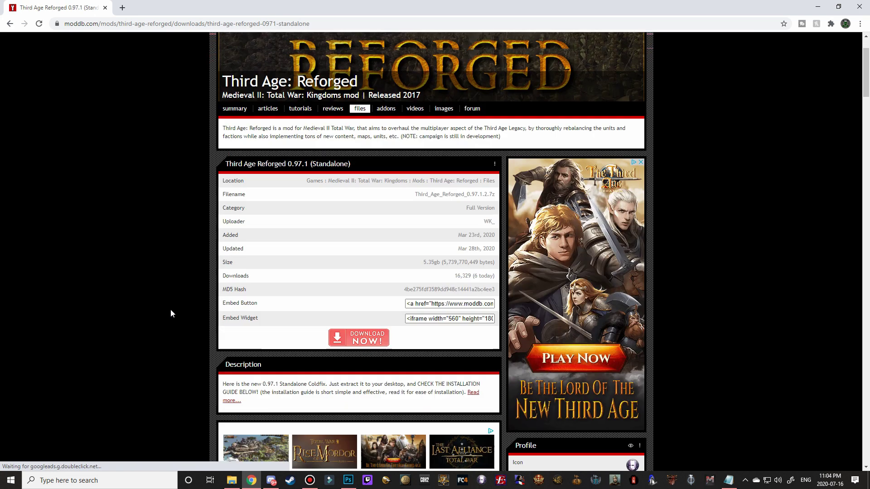
drag(424, 179, 438, 179)
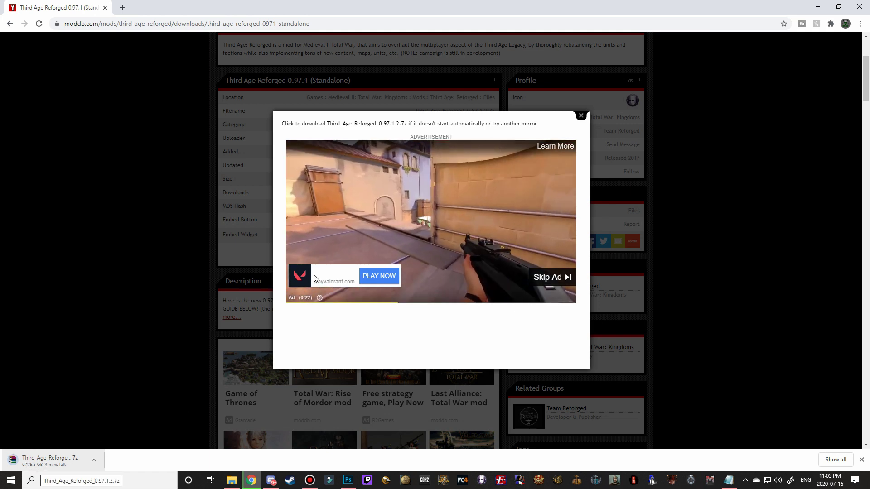
click(581, 115)
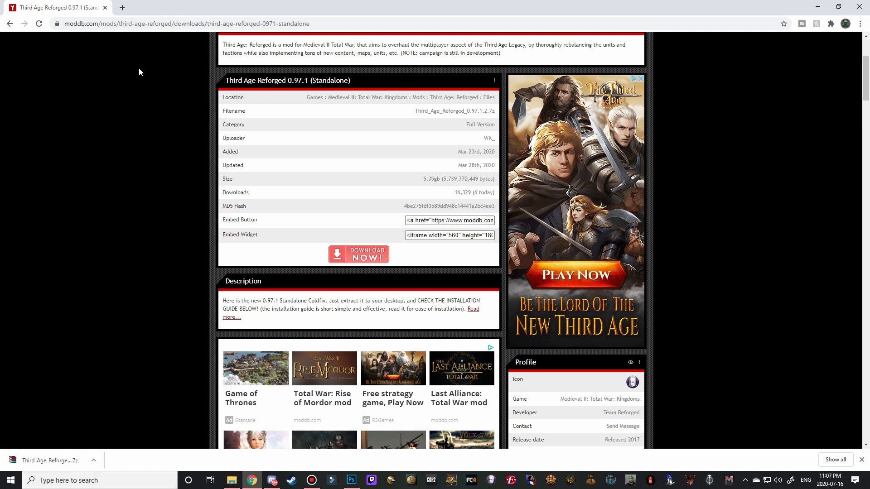
- Open a second Explorer window beside the mods folder showing Downloads with the 5.34 GB archive
click(105, 8)
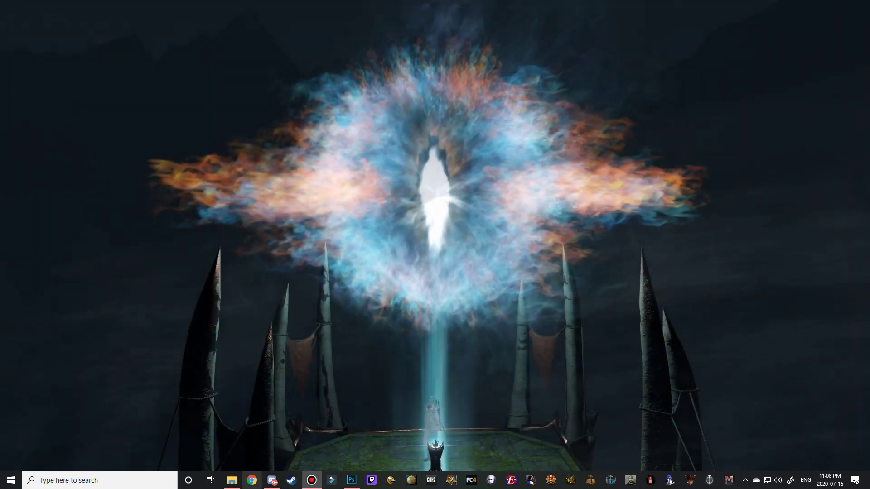
right_click(236, 483)
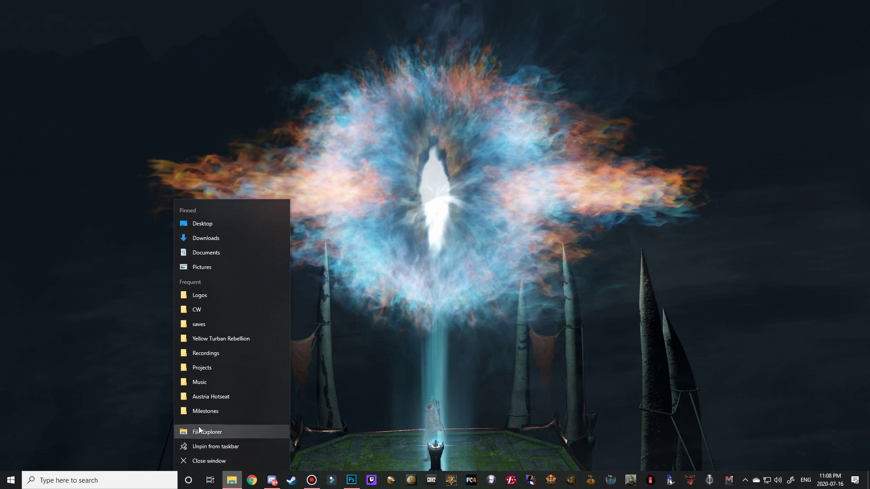
click(198, 432)
right_click(232, 483)
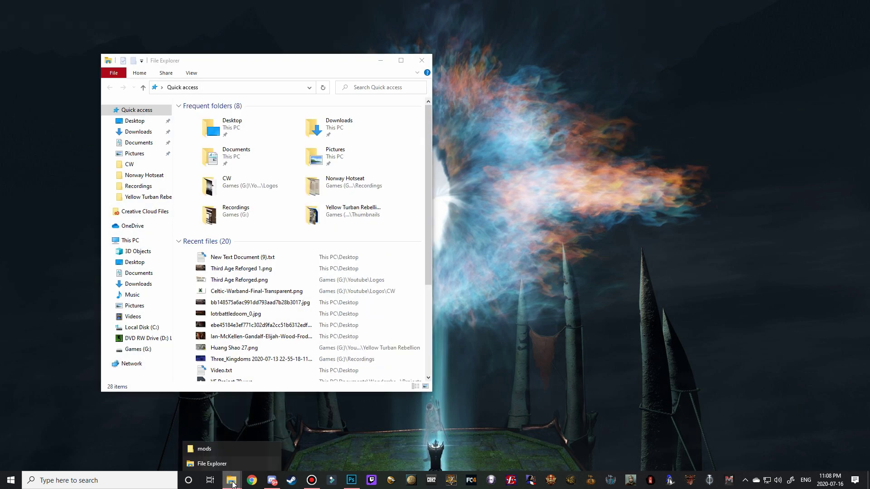
click(139, 434)
mouse_move(231, 480)
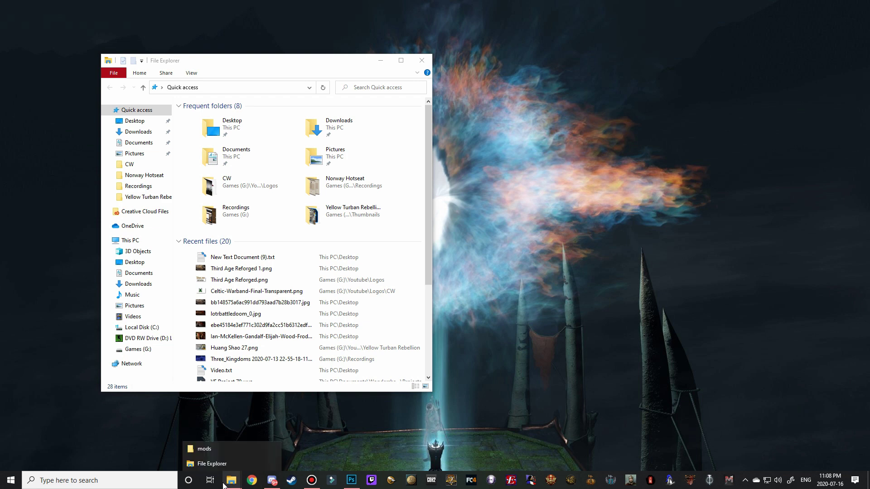
click(215, 450)
drag(240, 55, 613, 66)
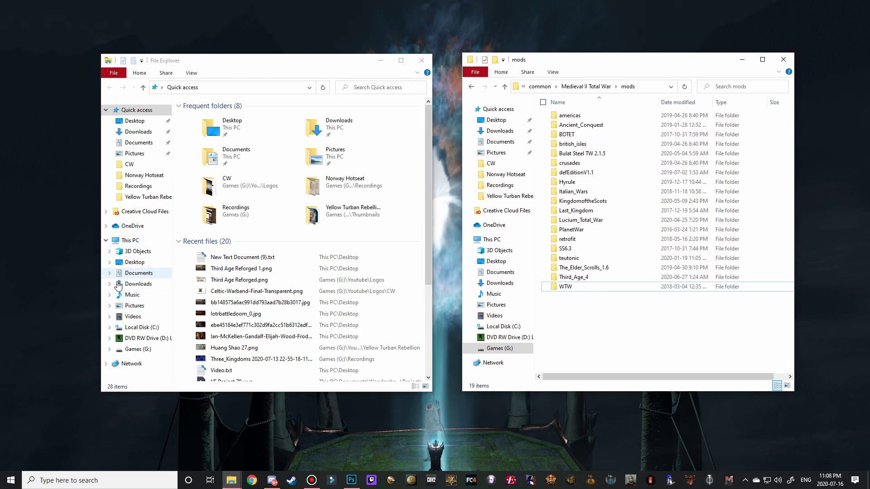
click(127, 240)
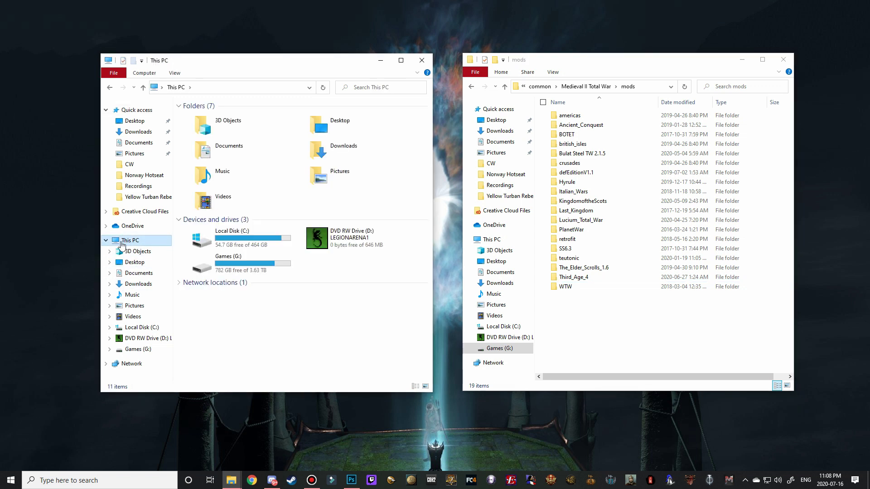
double_click(350, 146)
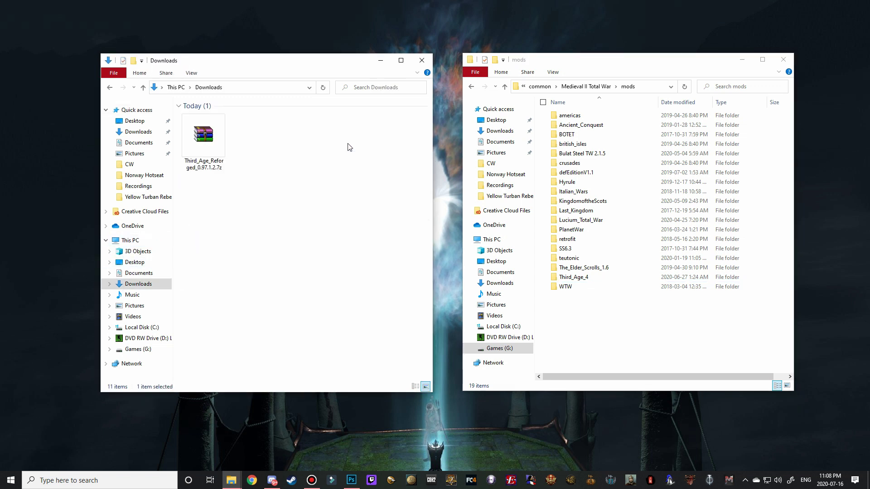
click(219, 157)
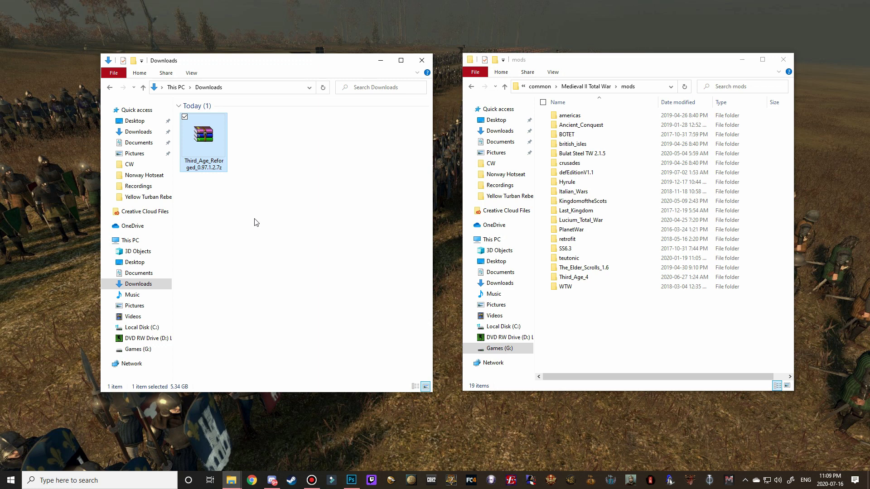
- Open Third_Age_Reforged_0.97.1.2.7z in WinRAR to list its four files
right_click(206, 141)
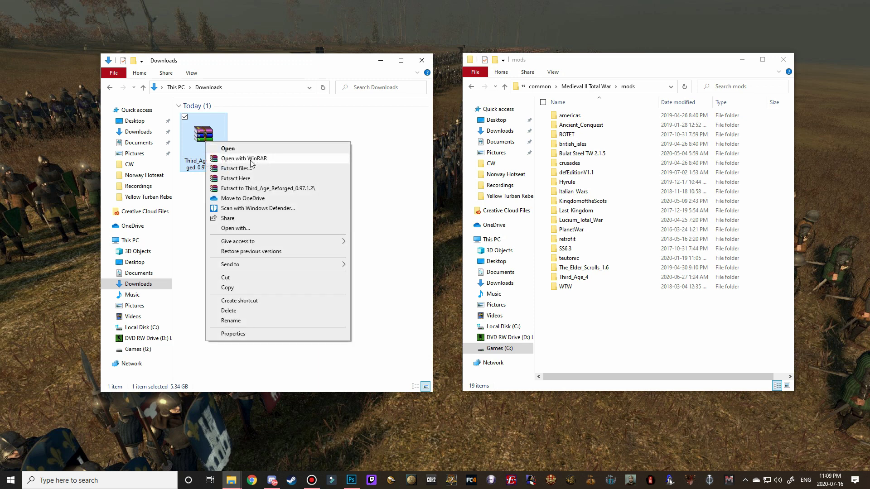
click(184, 222)
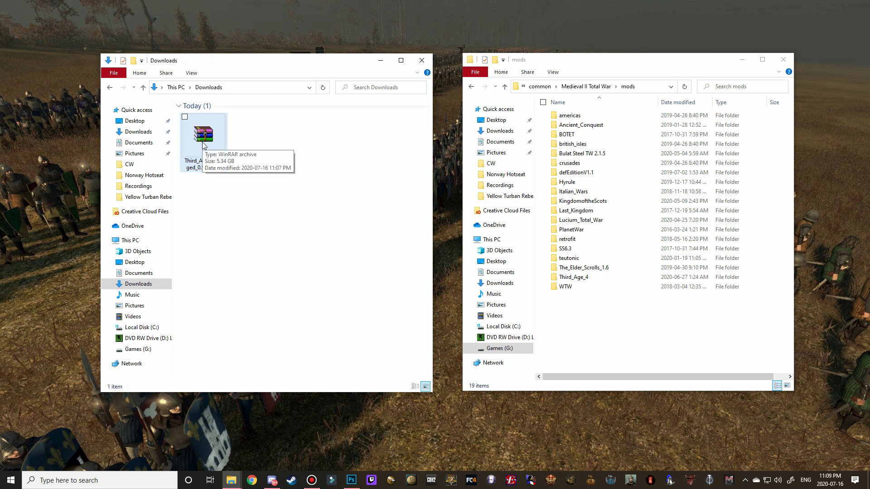
double_click(190, 154)
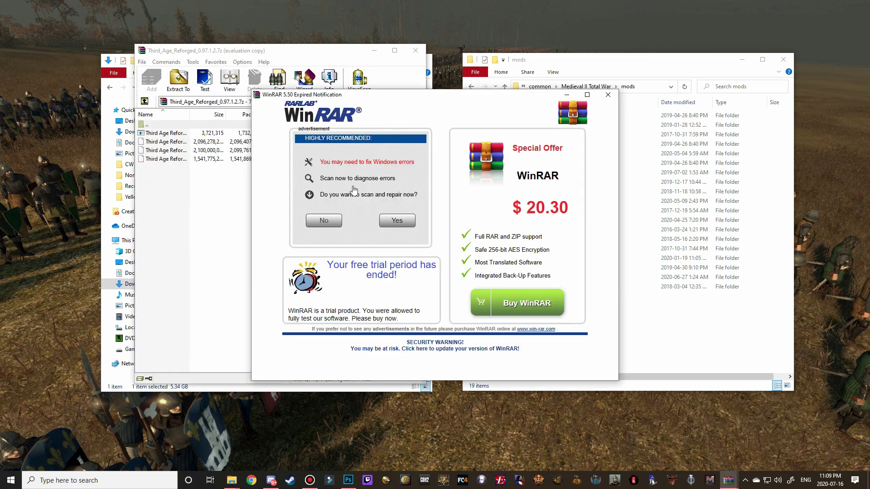
- Dismiss the trial notice, drag all four archive files to the desktop, and close WinRAR and Downloads
click(608, 94)
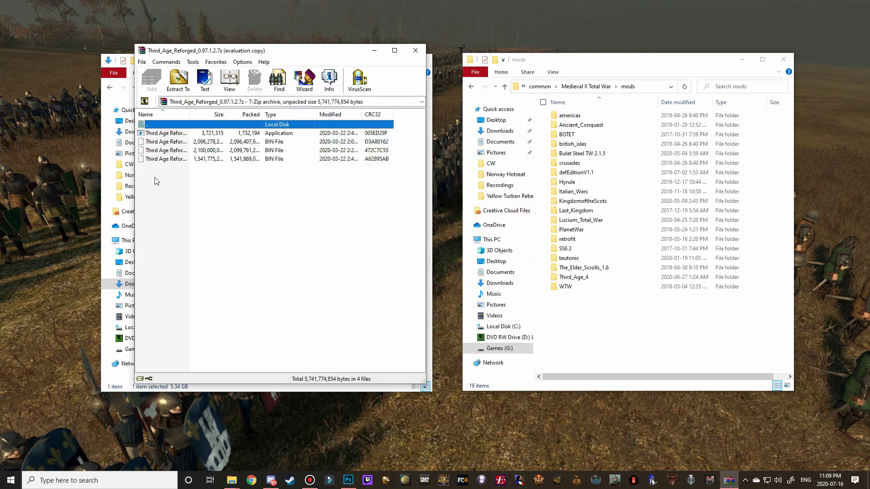
drag(156, 180, 150, 133)
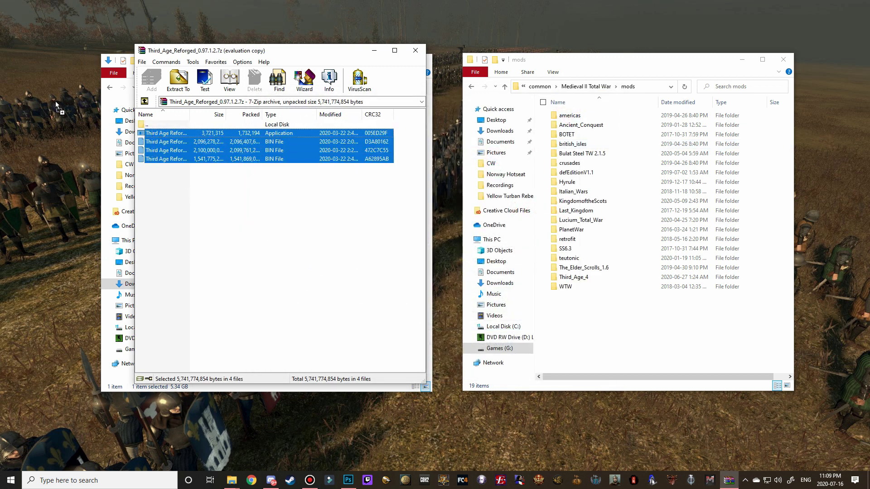
drag(56, 102, 56, 103)
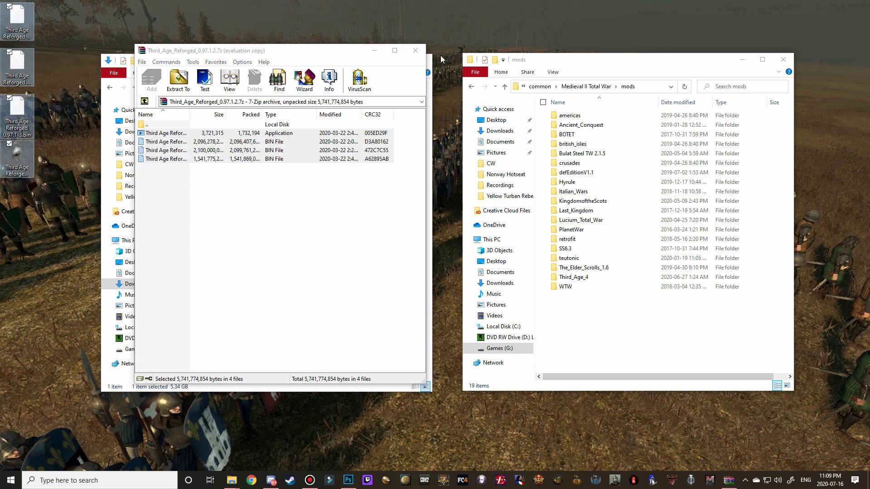
click(415, 50)
click(421, 58)
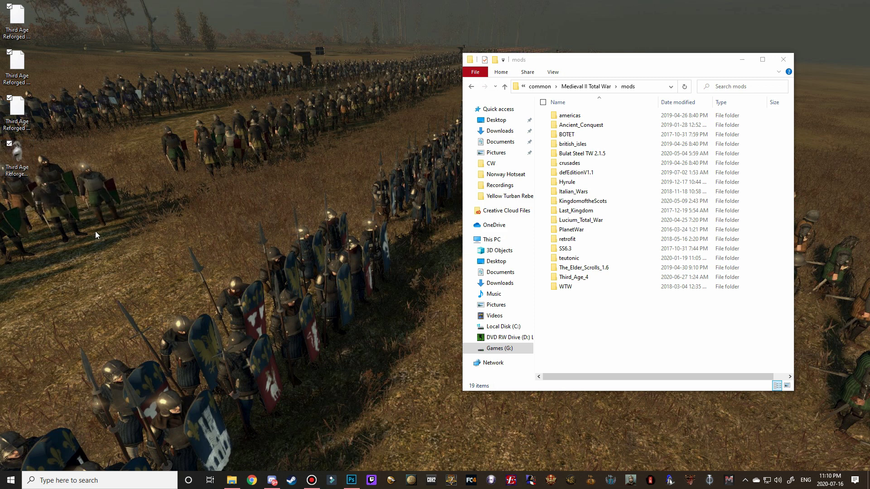
double_click(19, 171)
- Get past the setup wizard's welcome page, enter the installer password, and install Third Age Reforged 0.97.1
drag(418, 136, 290, 119)
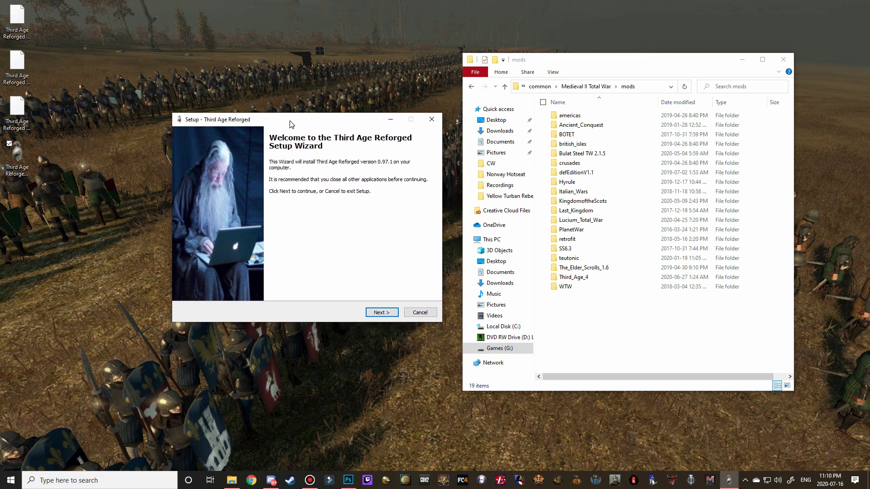
click(382, 313)
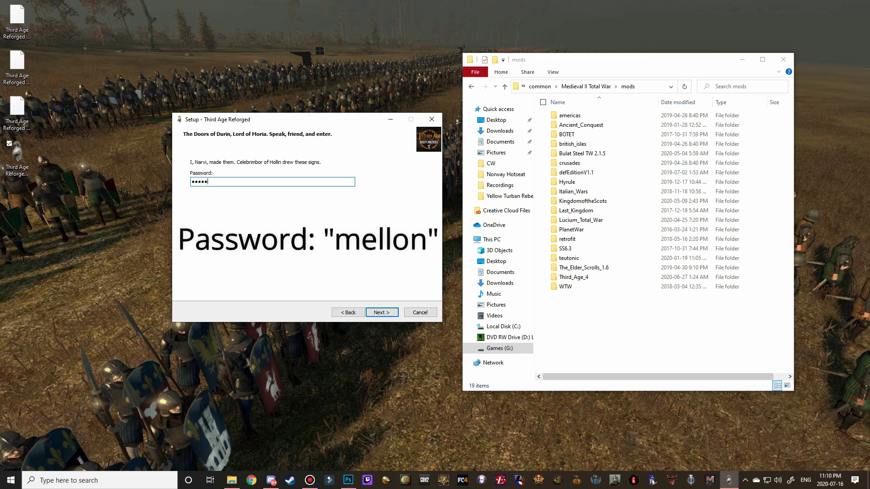
click(383, 313)
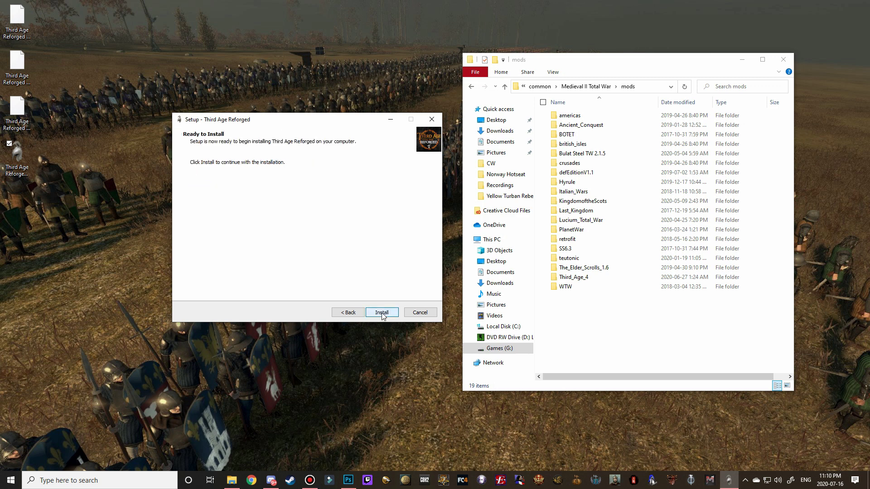
click(382, 313)
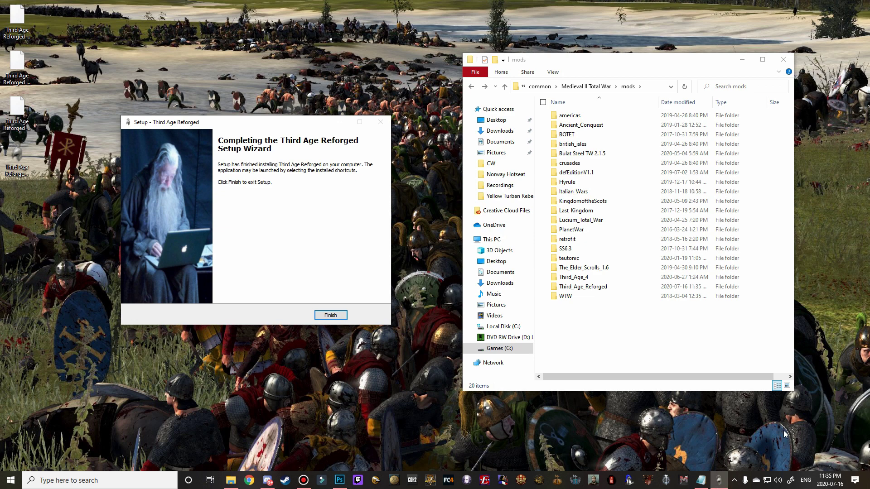
- Finish setup, open the new Third_Age_Reforged folder, and inspect its 13 items including reforged.bat
click(330, 316)
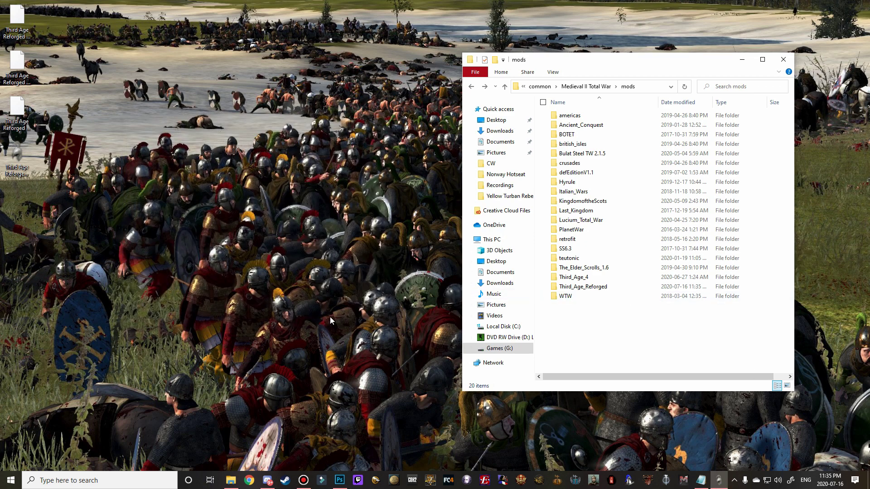
double_click(593, 290)
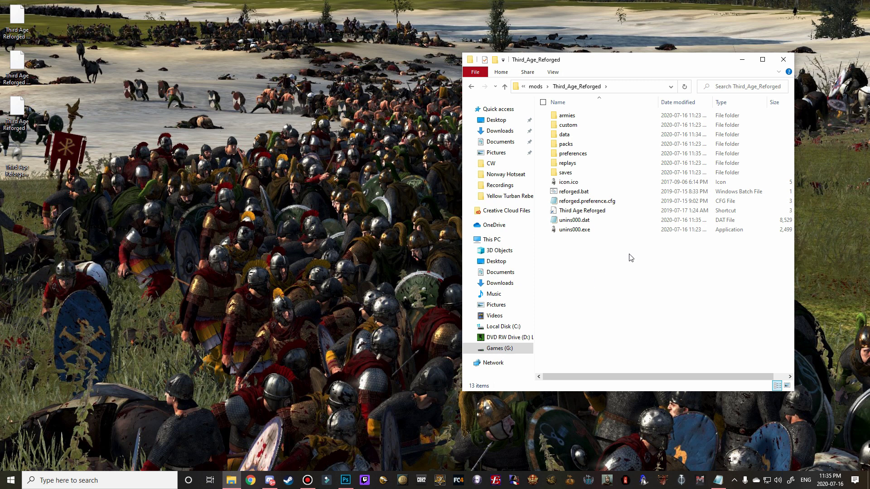
drag(629, 254, 574, 117)
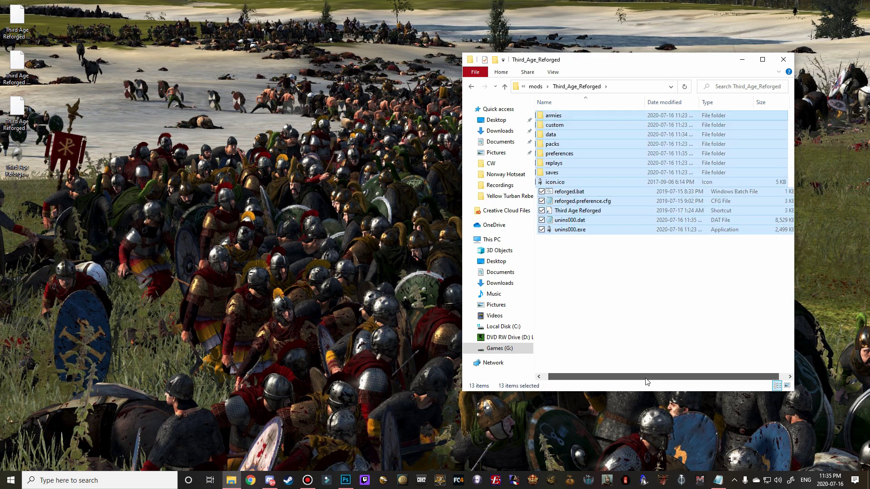
drag(646, 379, 611, 377)
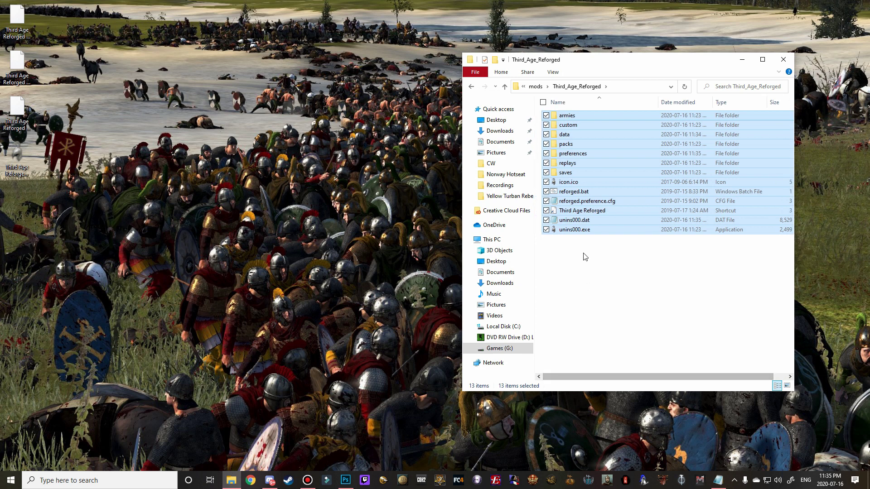
click(608, 288)
click(576, 194)
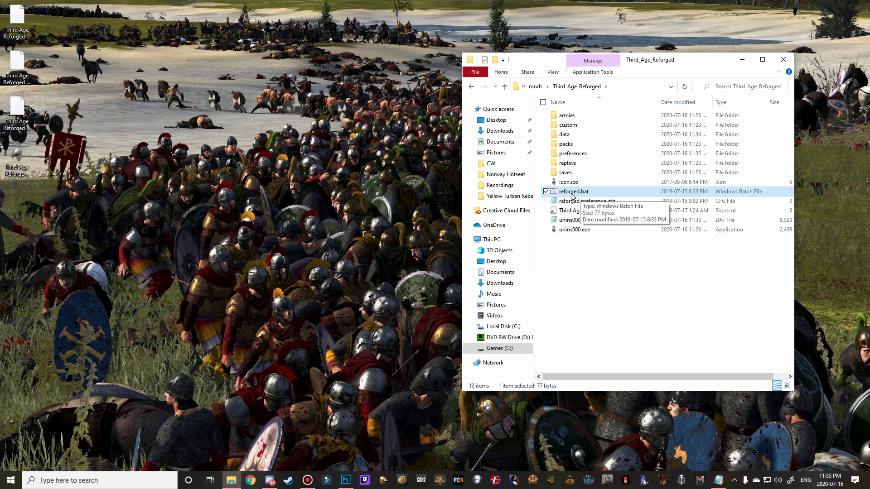
right_click(572, 194)
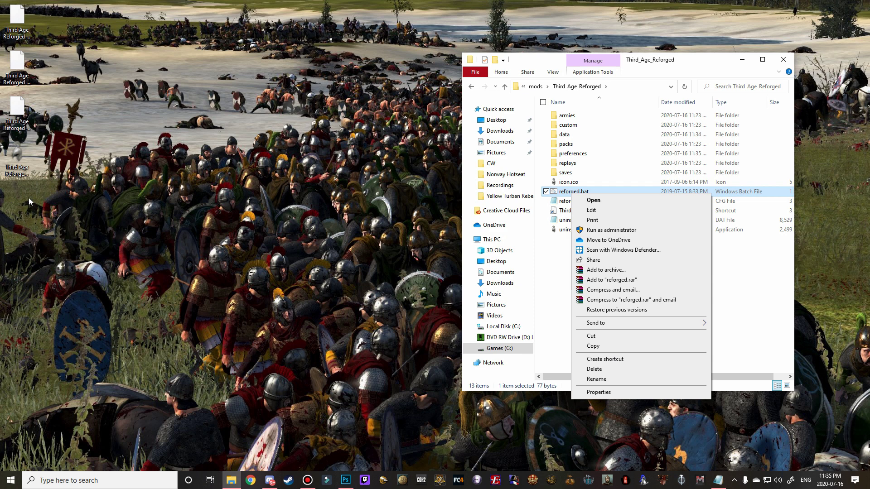
click(557, 285)
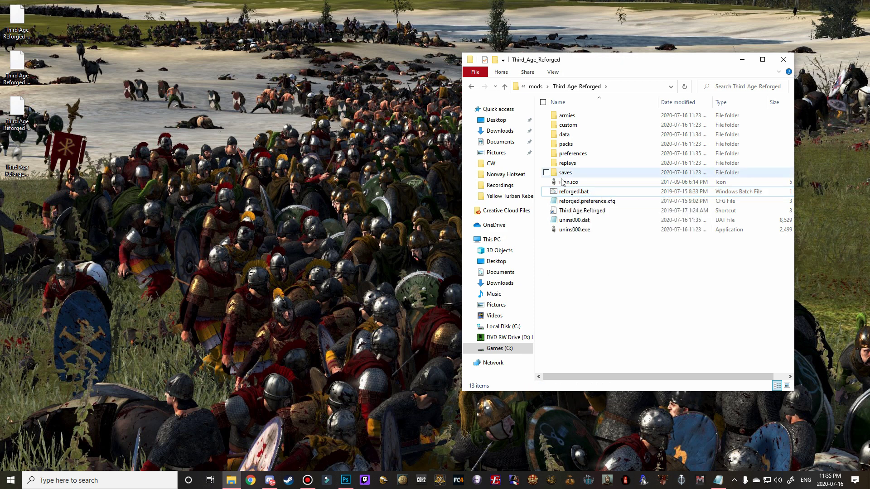
click(288, 480)
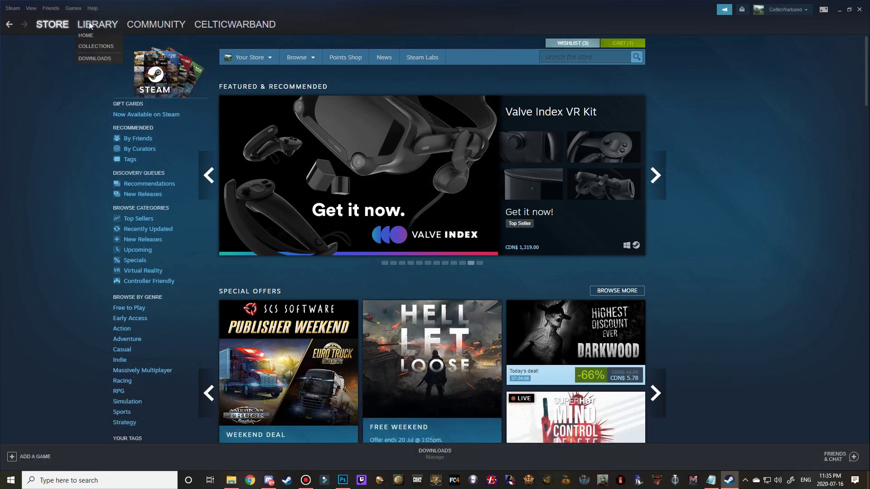
- Enter '--features/mod=mods/Third_Age_Reforged' in Medieval II's Steam launch options
click(90, 26)
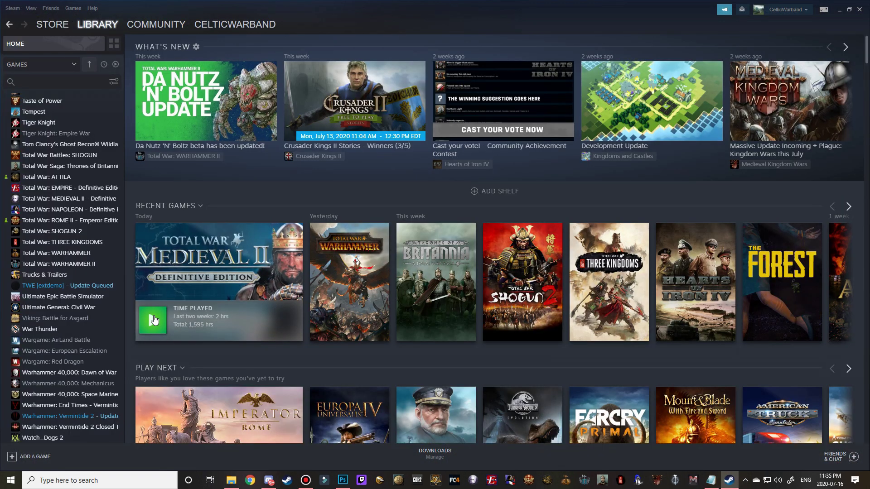
scroll(65, 338, down, 3)
scroll(65, 338, up, 20)
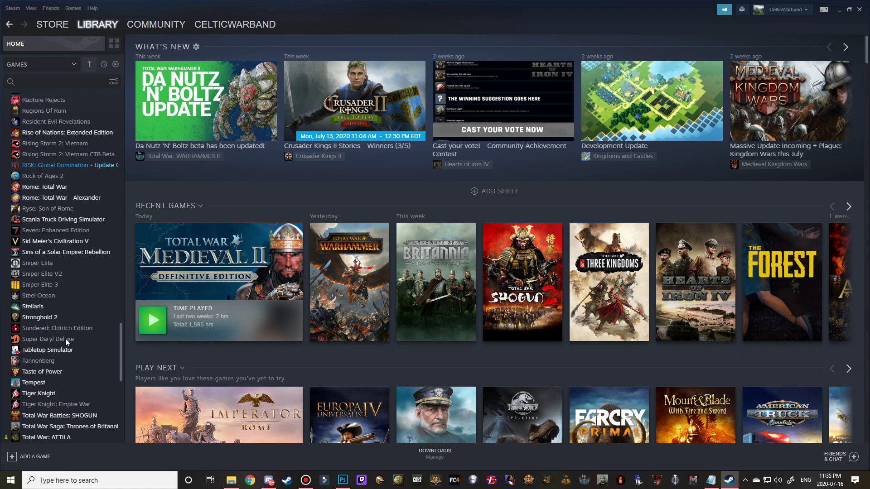
scroll(63, 333, down, 15)
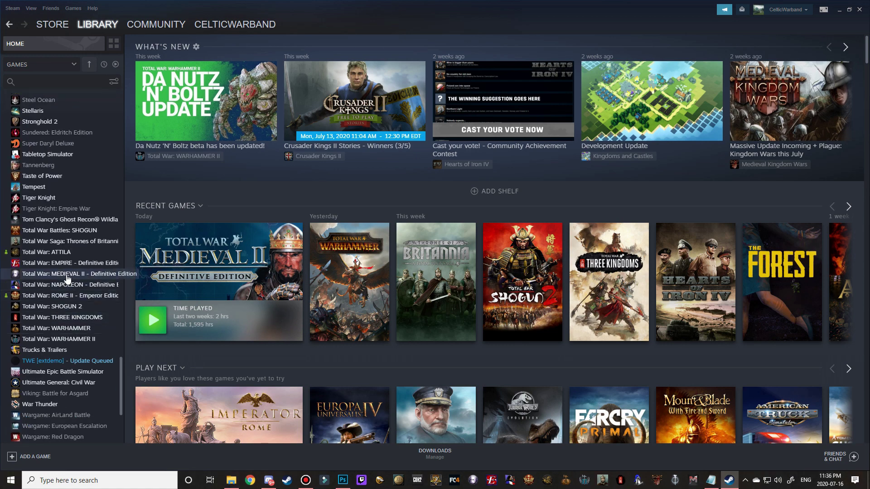
right_click(66, 277)
click(88, 336)
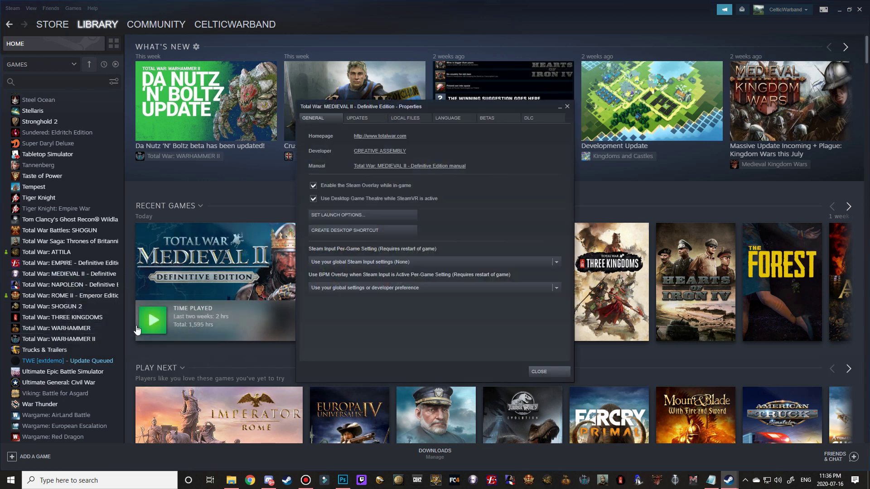
click(356, 214)
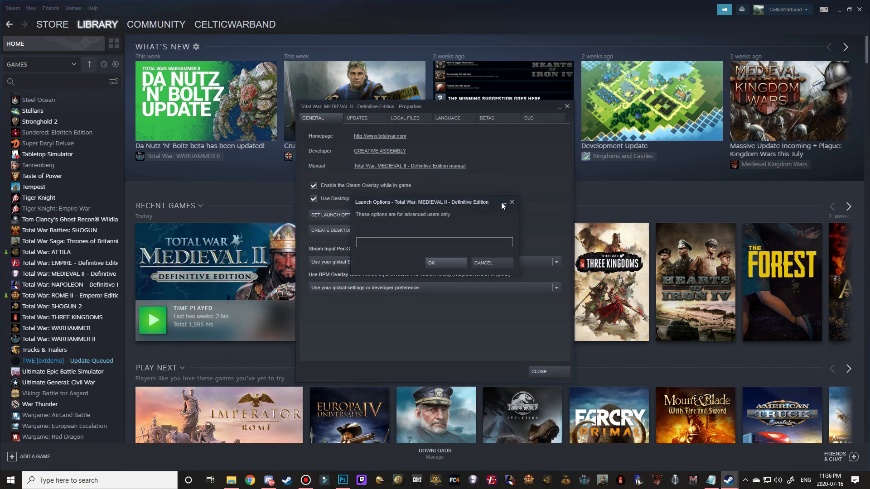
text(--features/mod=mods/Third_Age_Reforged)
- Clear the launch options text, confirm the empty field, close Properties, then close Steam
click(428, 244)
drag(361, 245, 508, 242)
click(508, 243)
key(ctrl+a)
click(507, 242)
key(ctrl+a)
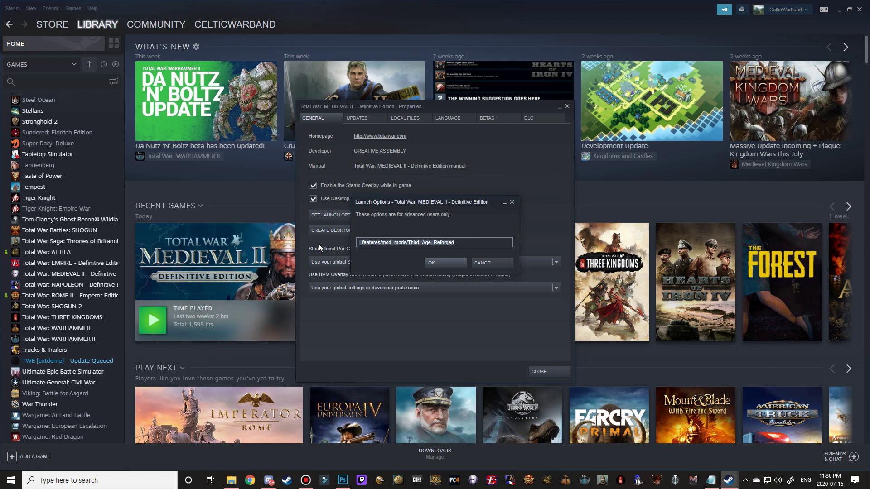
key(BackSpace)
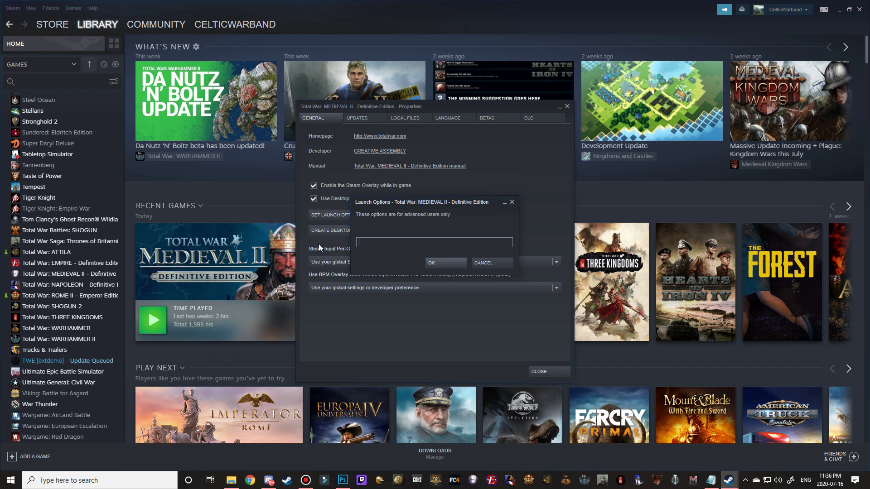
click(434, 262)
click(551, 370)
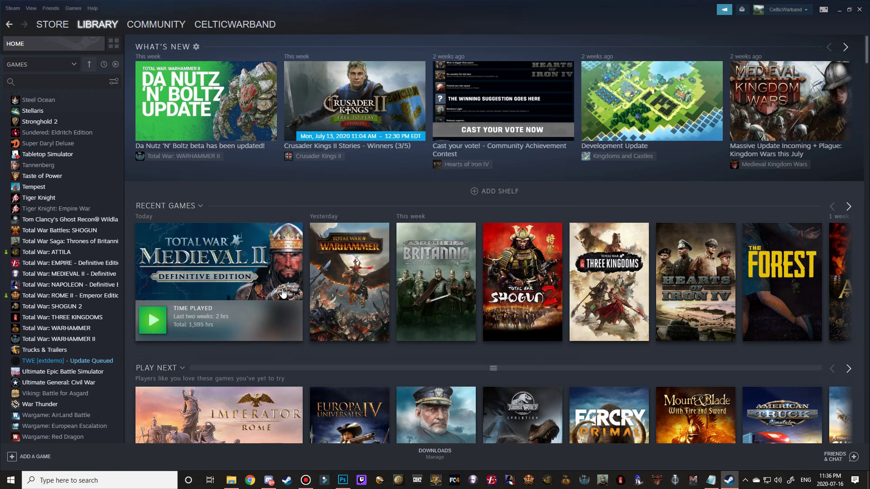
mouse_move(195, 274)
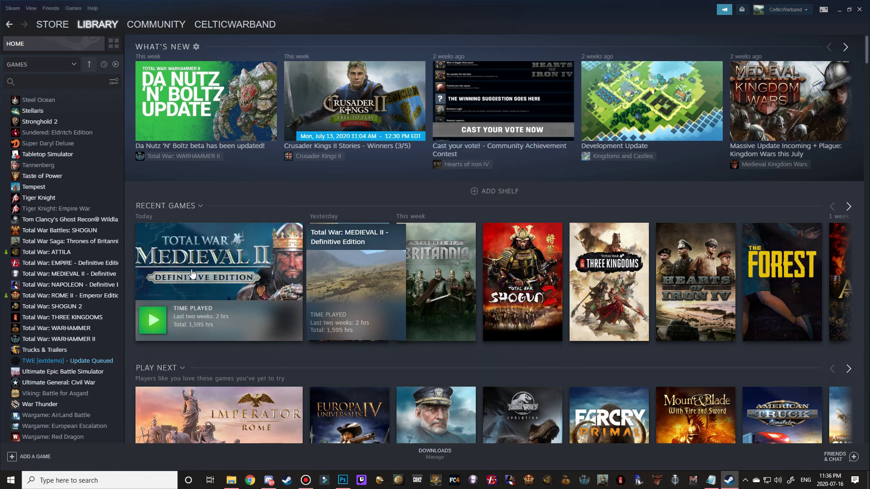
click(859, 10)
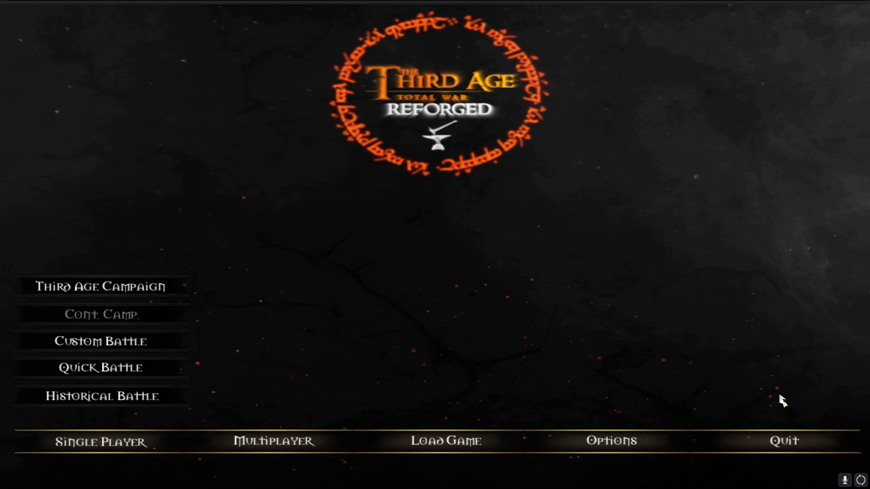
- Start the Third Age Campaign to reach its setup screen showing Gondor, Long campaign and Medium difficulty
click(93, 288)
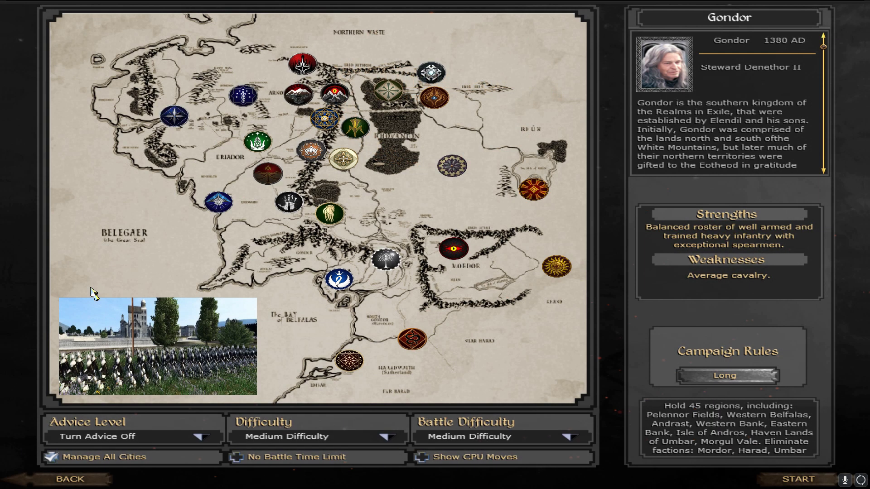
- Choose Mordor on the faction map and begin the campaign in 1380 TA
click(453, 249)
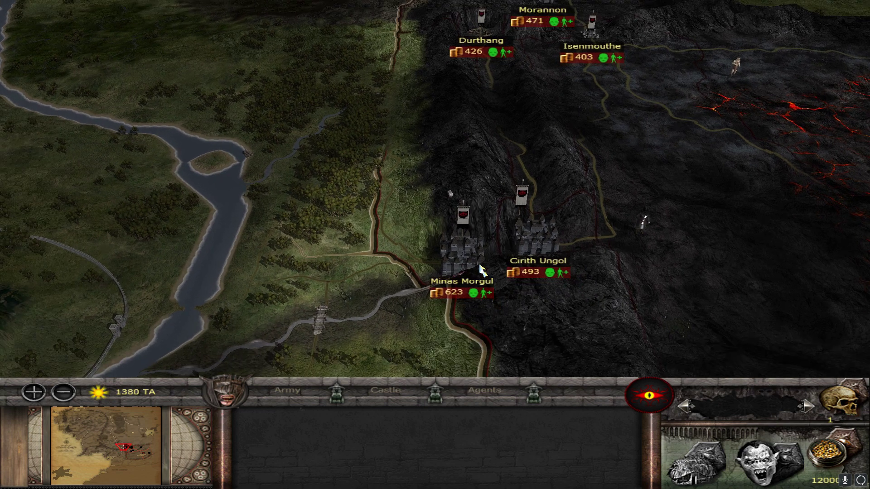
- March selected Minas Morgul garrison units out toward Osgiliath
click(467, 263)
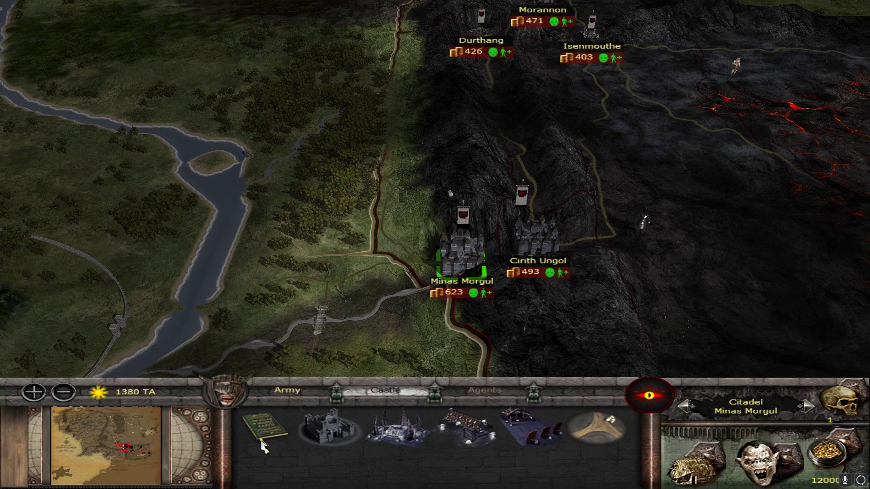
click(385, 390)
click(405, 431)
shift+click(334, 430)
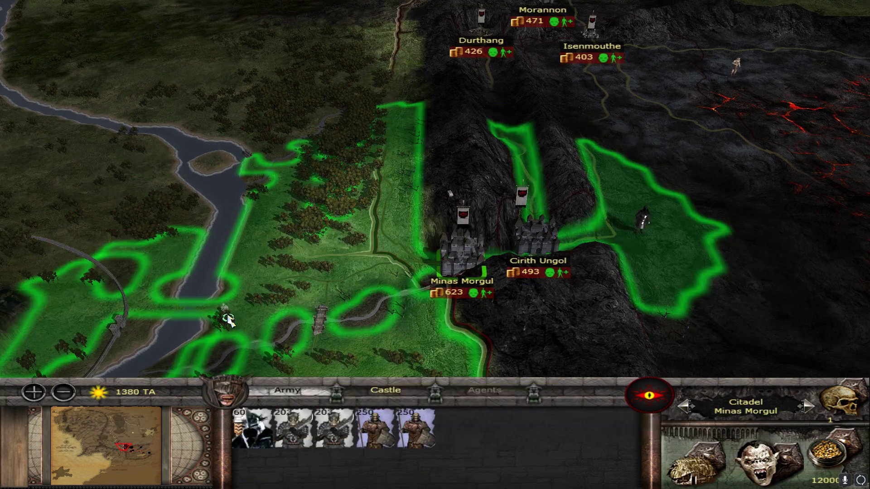
right_click(246, 308)
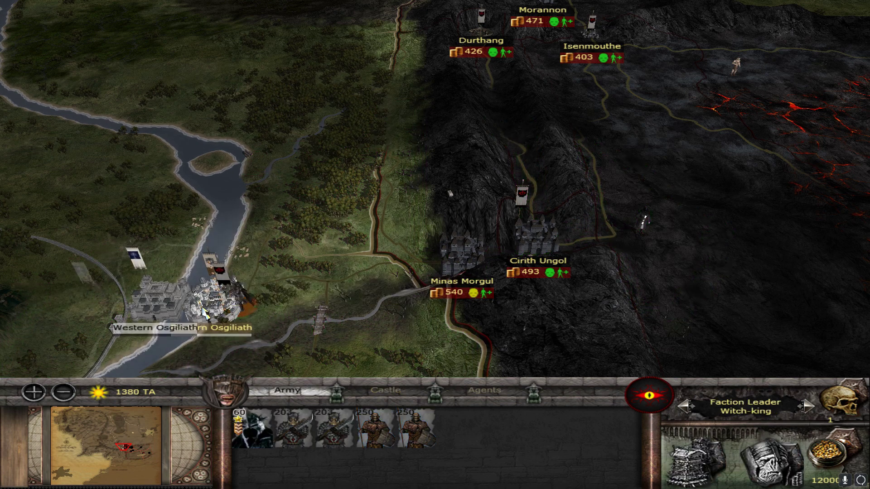
- Besiege Eastern Osgiliath with the Witch-king's army, queuing two battering rams and two siege ladders
click(220, 277)
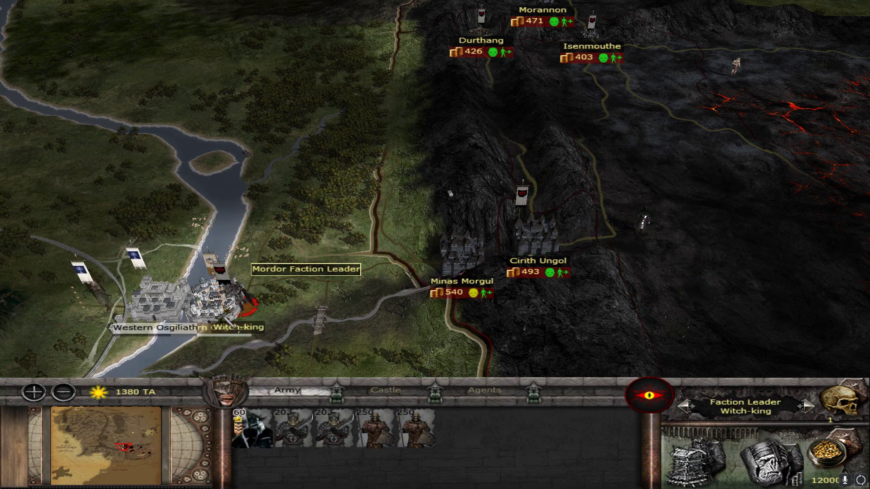
right_click(213, 299)
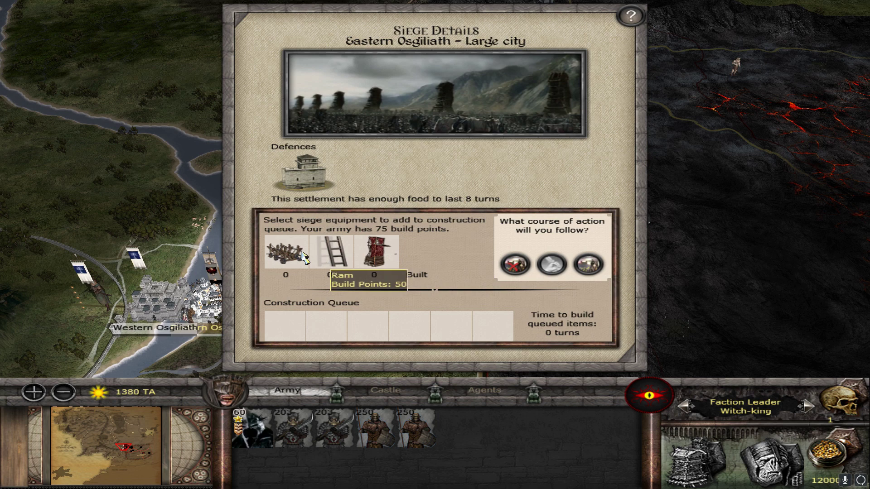
click(286, 252)
click(287, 252)
click(334, 253)
click(335, 253)
click(335, 253)
click(334, 253)
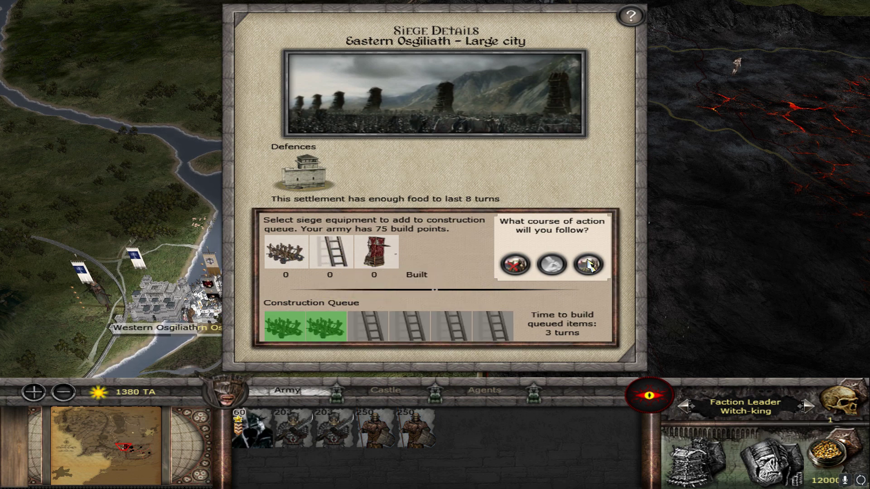
click(588, 264)
- Queue a new building in Minas Morgul and a Troll Cage in Isenmouthe
double_click(528, 243)
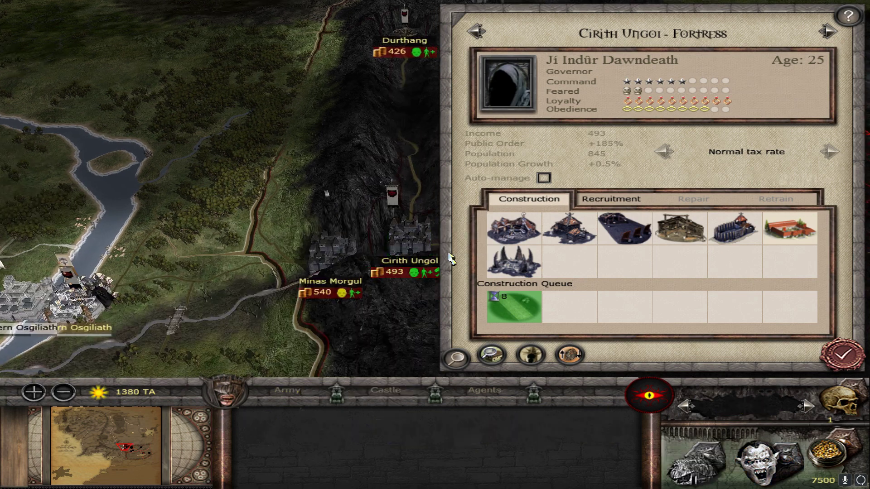
click(332, 262)
click(735, 231)
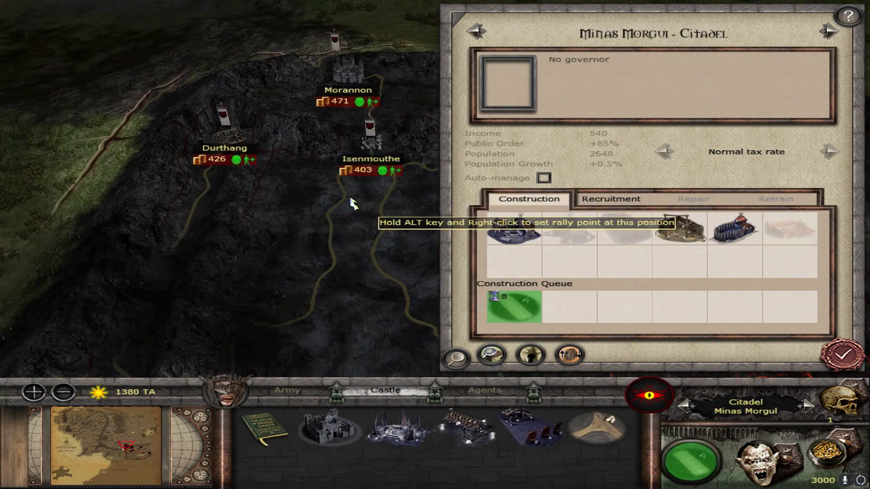
click(371, 147)
click(626, 244)
scroll(358, 163, up, 2)
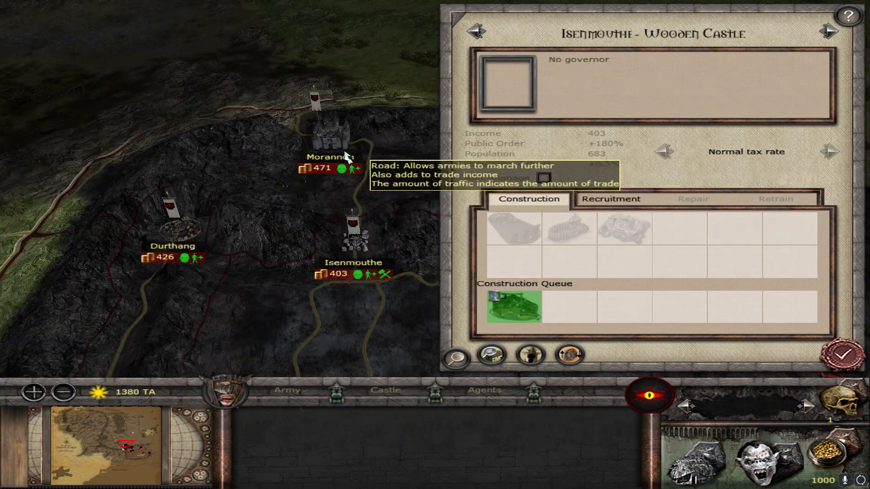
click(188, 242)
key(Down)
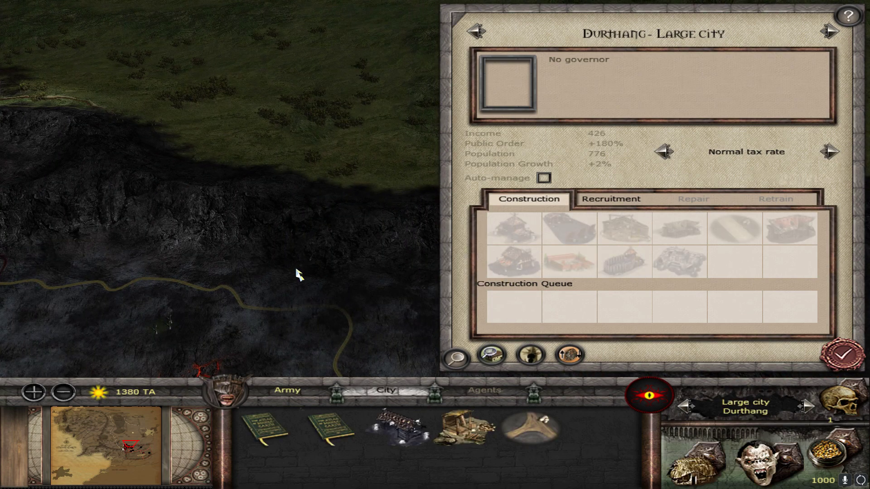
scroll(334, 237, down, 3)
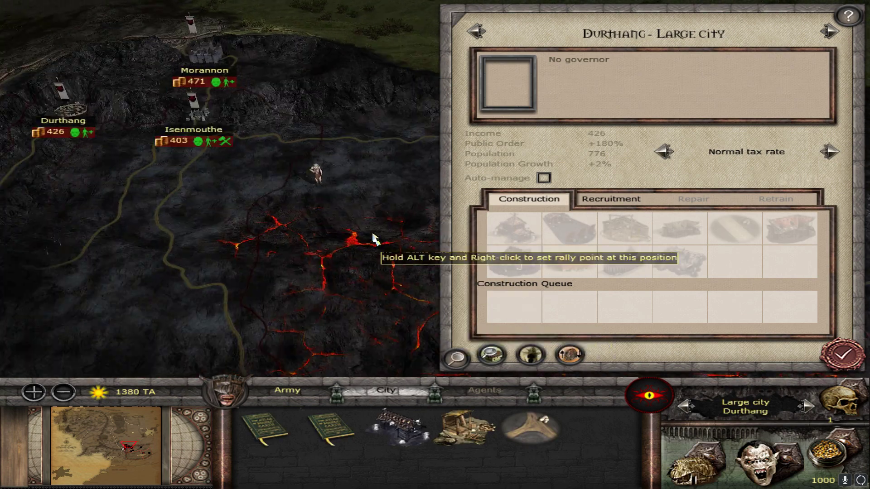
key(Down)
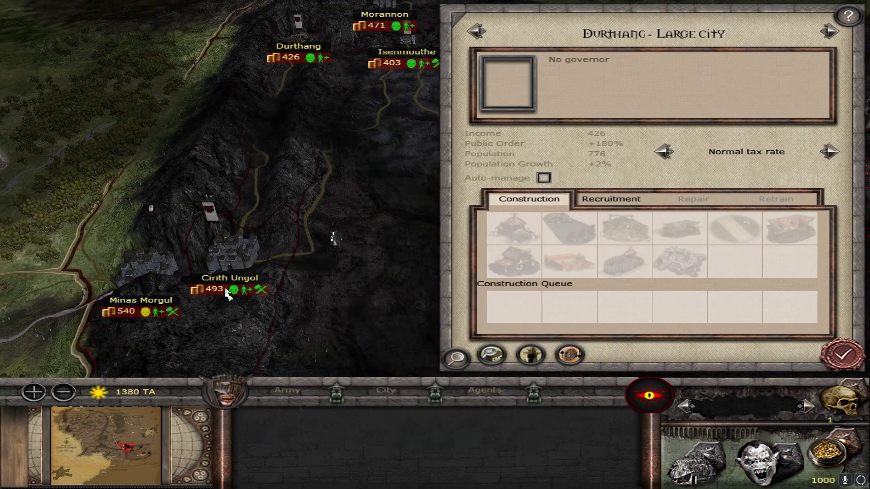
key(Left)
- Check Cirith Ungol's garrisoned general and the Witch-king's army, then end Mordor's first turn
double_click(330, 161)
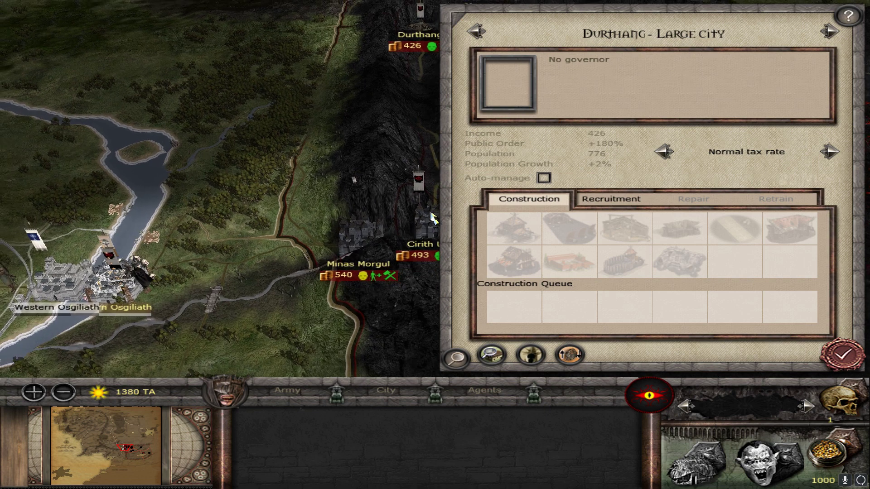
click(288, 390)
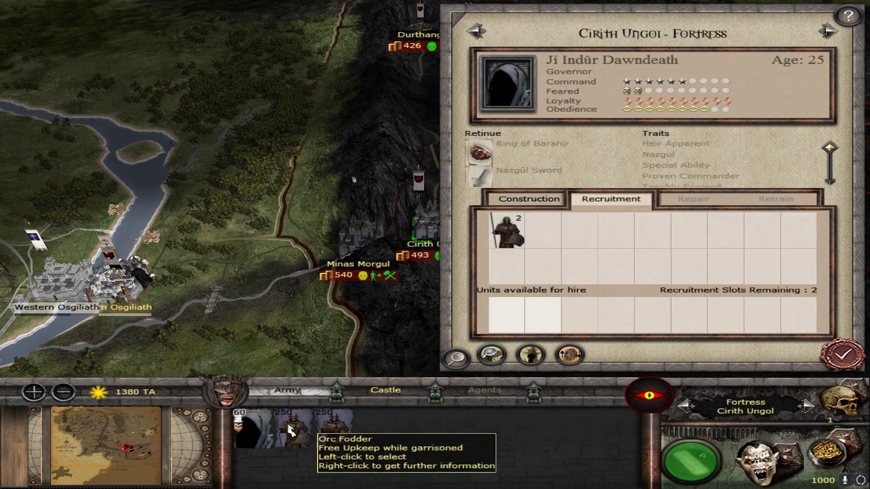
click(253, 429)
click(158, 290)
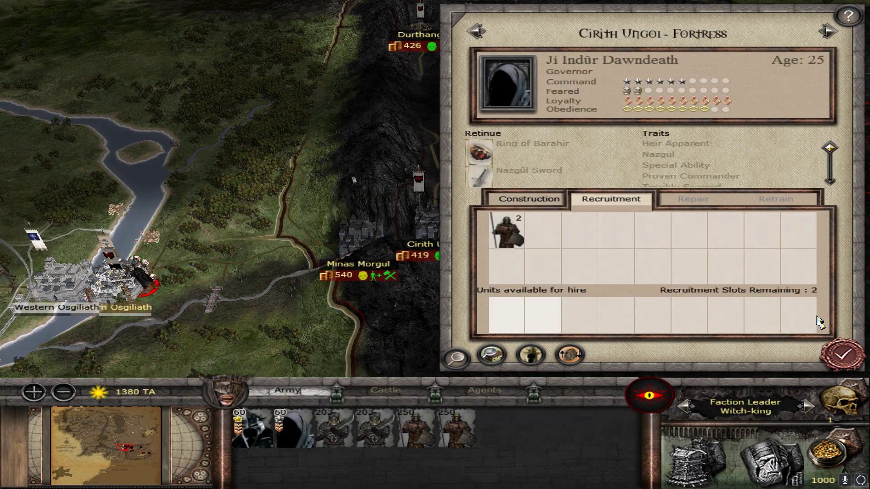
click(843, 355)
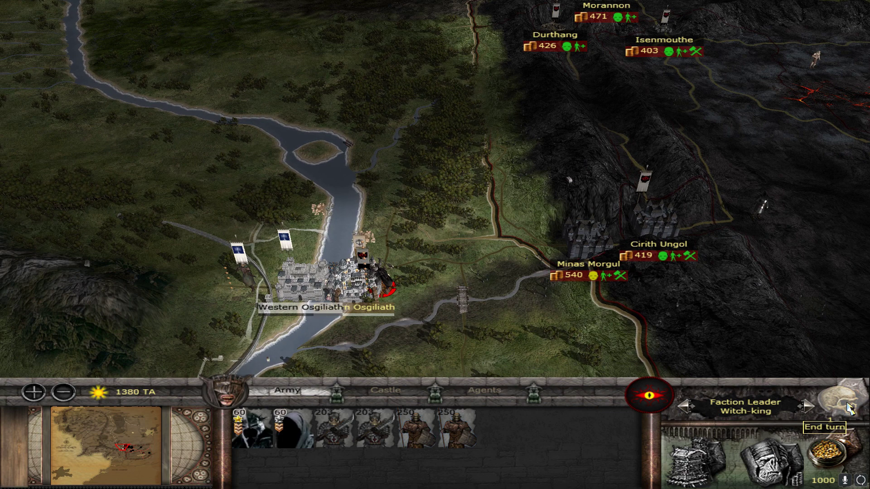
click(847, 407)
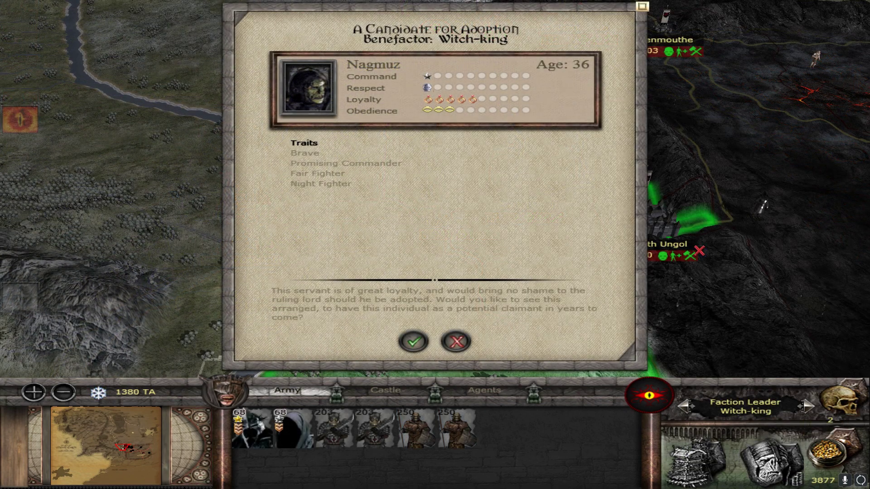
- Accept Nagmuz's adoption, dismiss the mission notice, and send the faction heir toward Minas Morgul
click(414, 342)
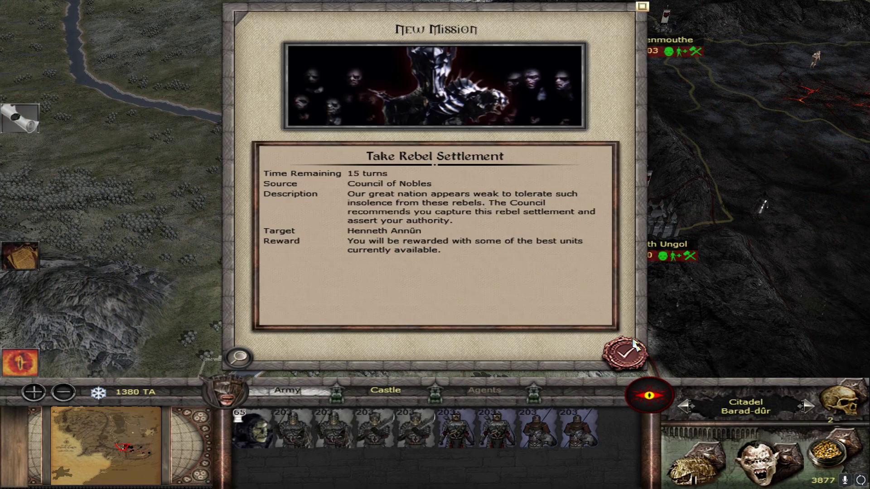
click(633, 345)
click(387, 281)
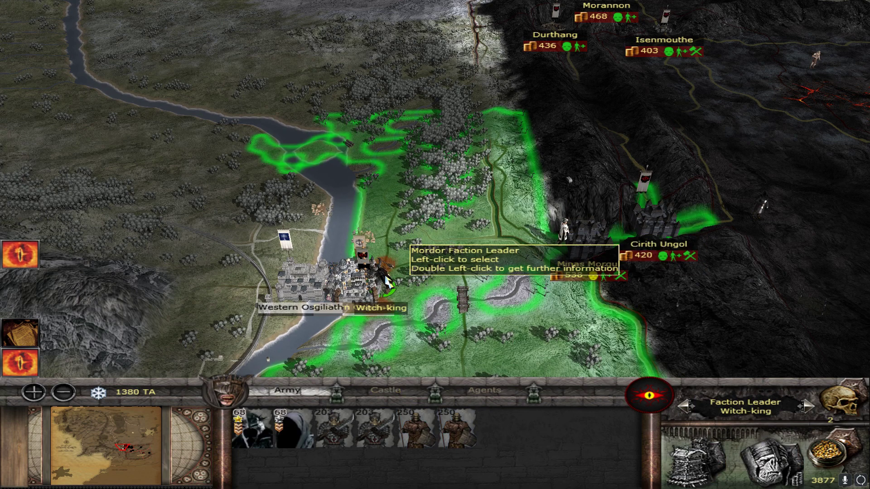
key(Down)
key(Right)
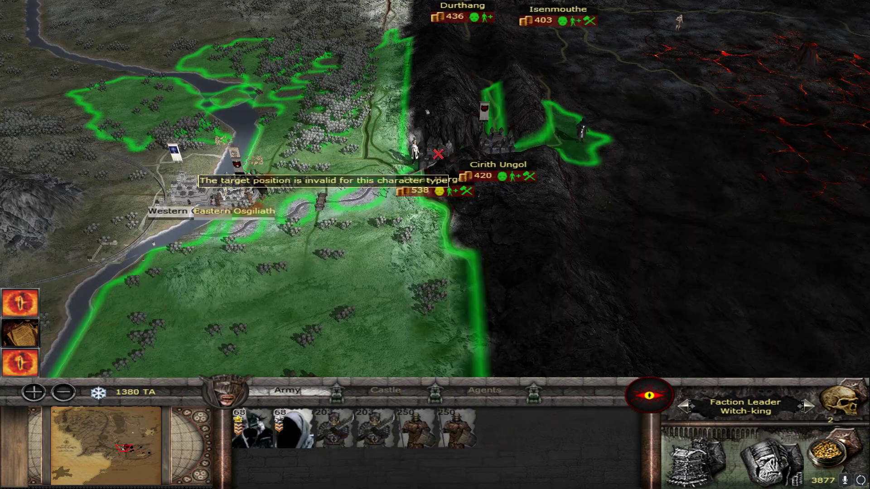
scroll(438, 154, up, 3)
right_click(456, 274)
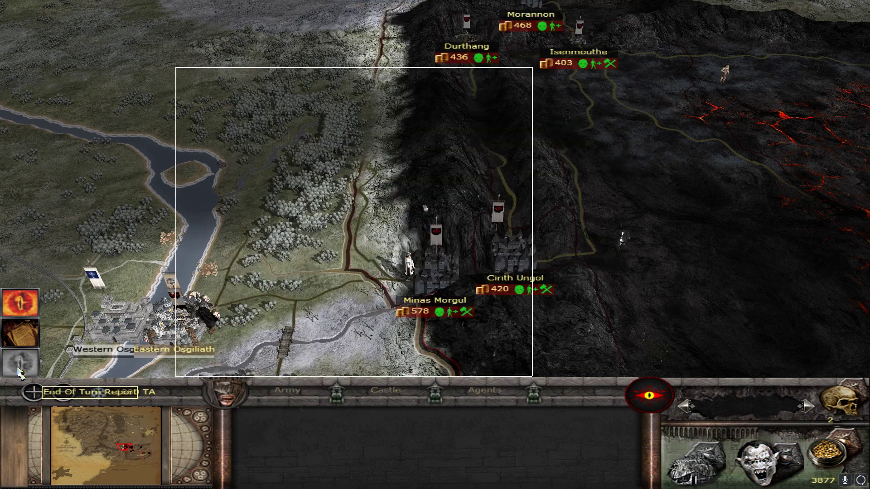
- Queue a market in Durthang, then end Mordor's turn
key(Up)
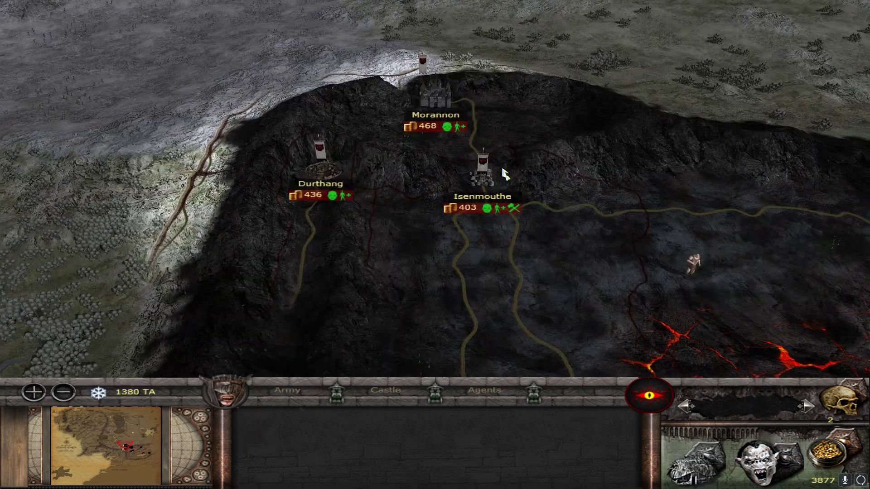
double_click(497, 196)
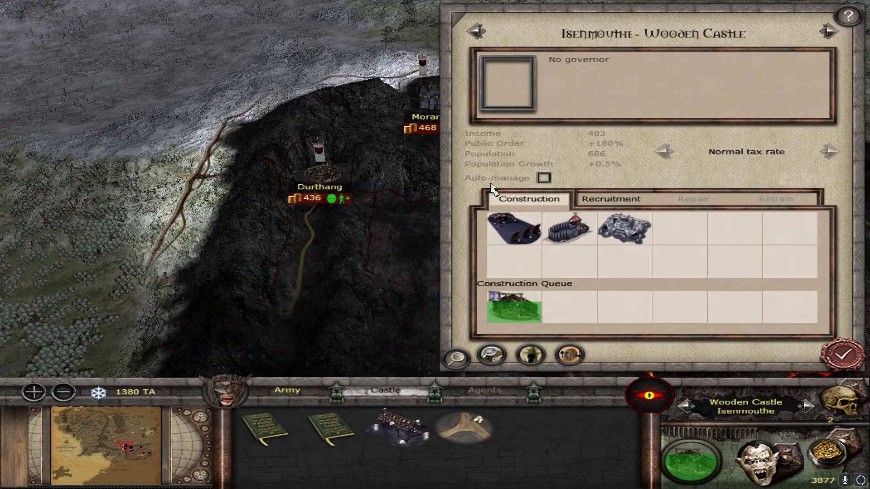
double_click(311, 174)
click(514, 229)
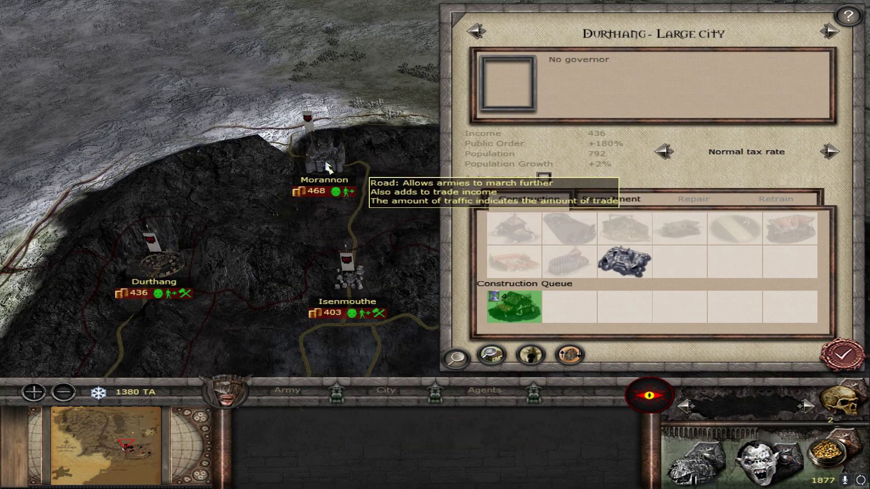
click(314, 136)
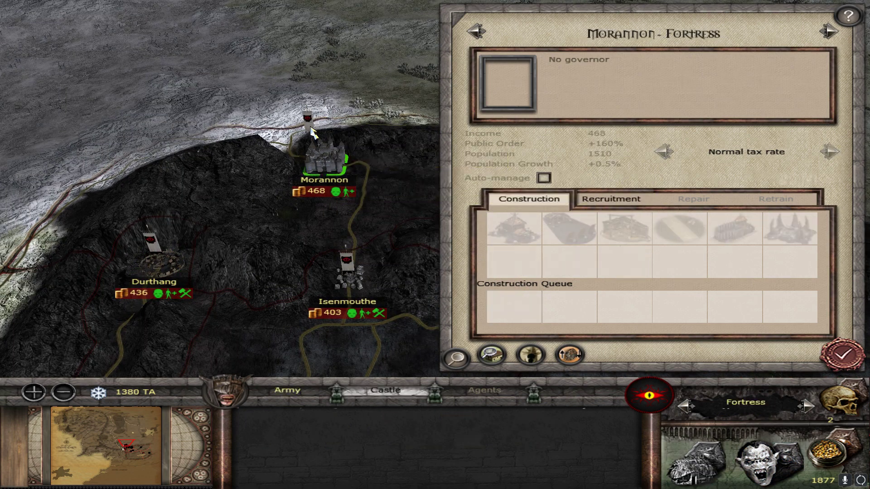
key(Right)
key(Down)
click(843, 355)
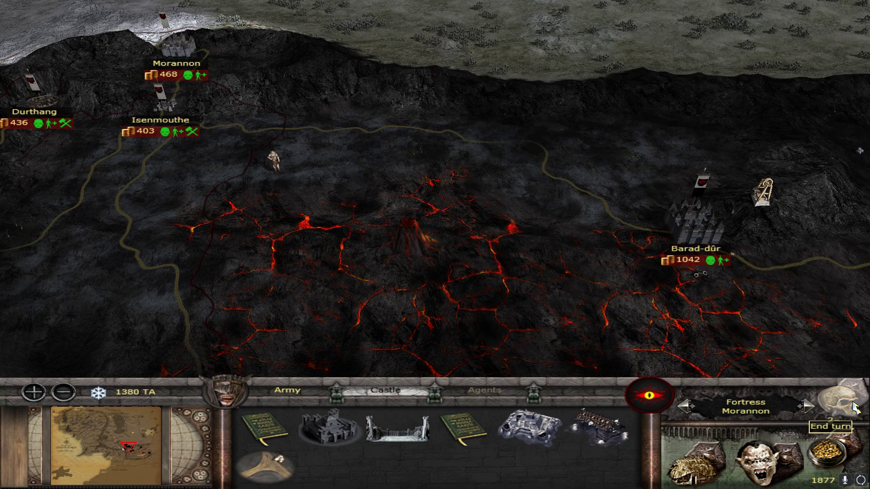
key(Left)
key(Down)
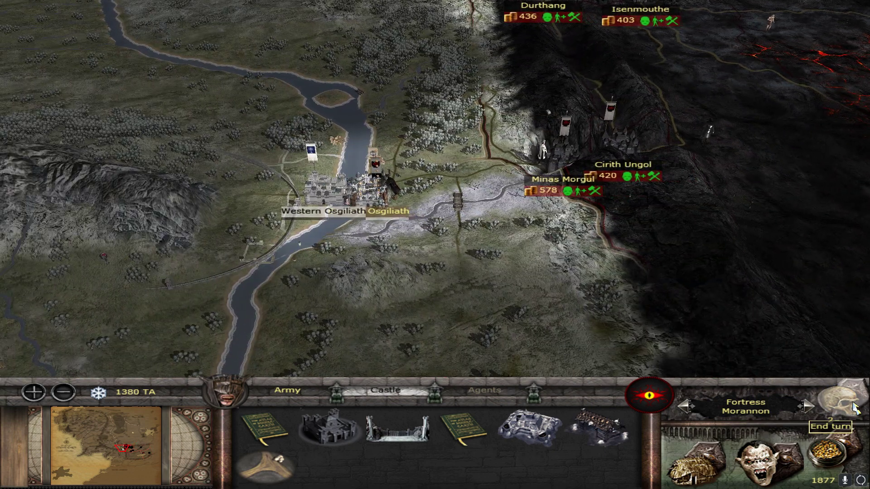
click(854, 405)
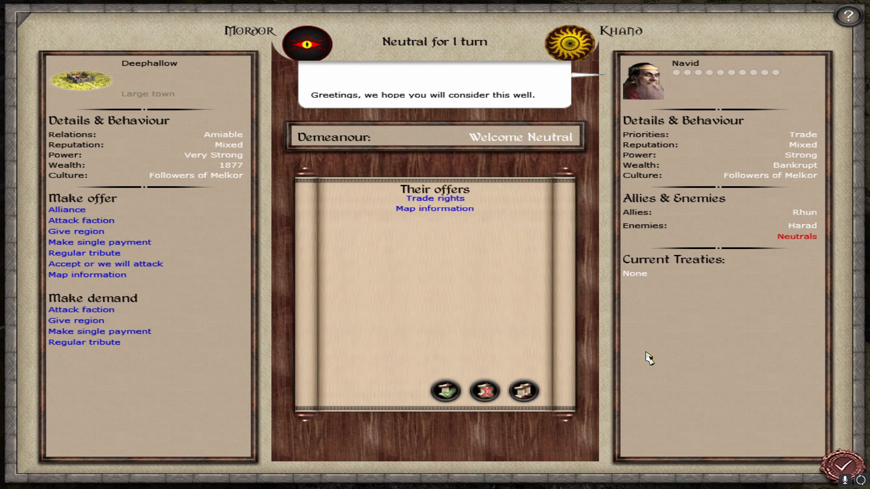
- Accept Khand's trade rights offer and fight the Osgiliath siege against the Gondorian Rebels on the battle map
click(446, 391)
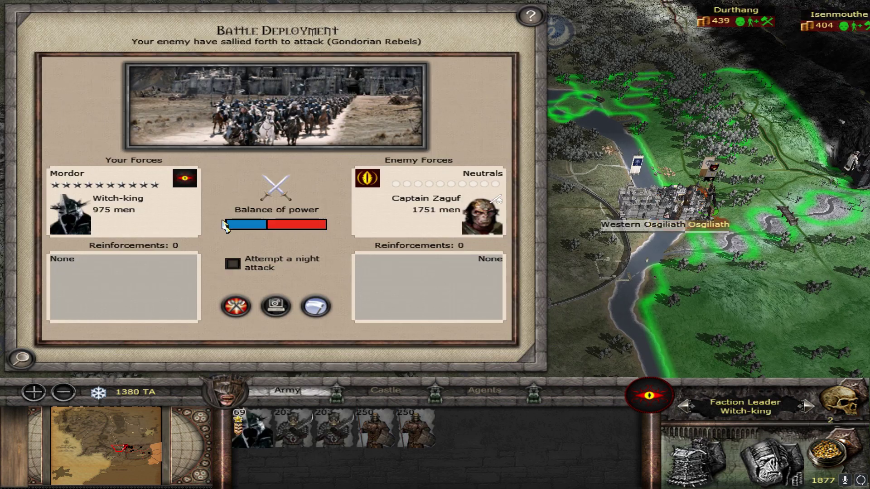
click(236, 307)
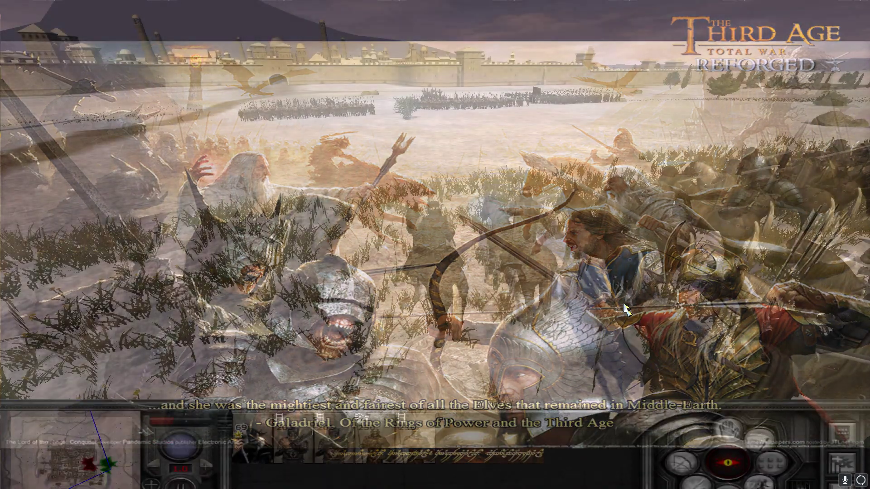
- Order all five Mordor units in a line toward Osgiliath's walls, turning the camera toward the gate
key(ctrl+a)
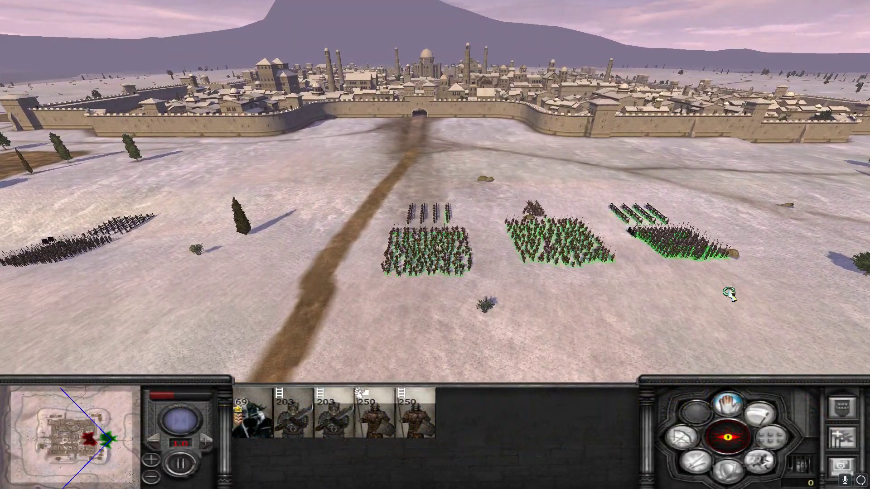
key(ctrl+a)
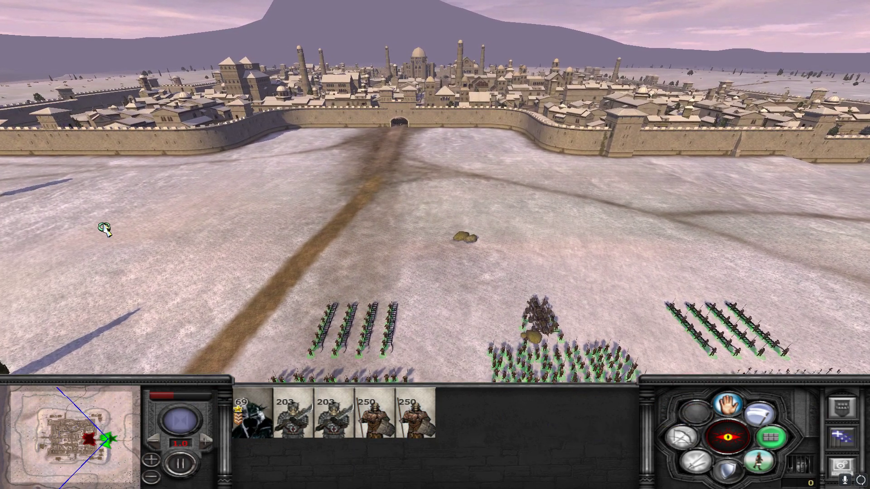
drag(86, 226, 686, 195)
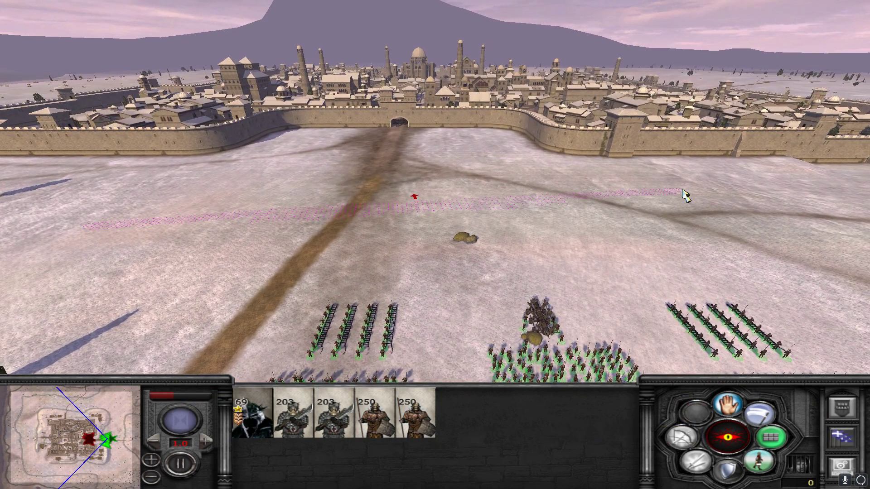
click(382, 188)
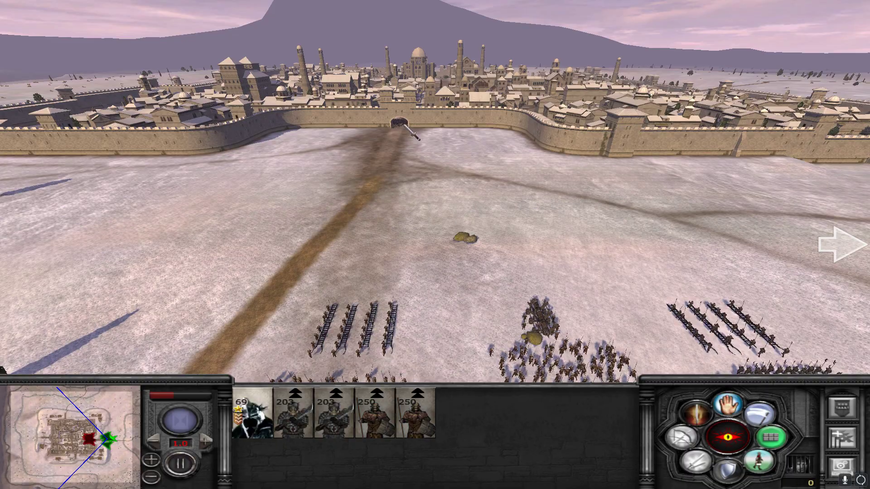
key(e)
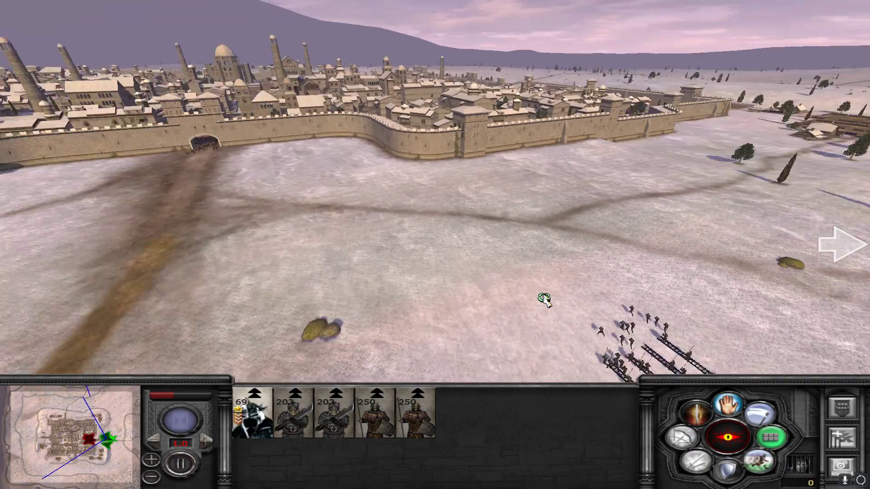
scroll(560, 241, up, 6)
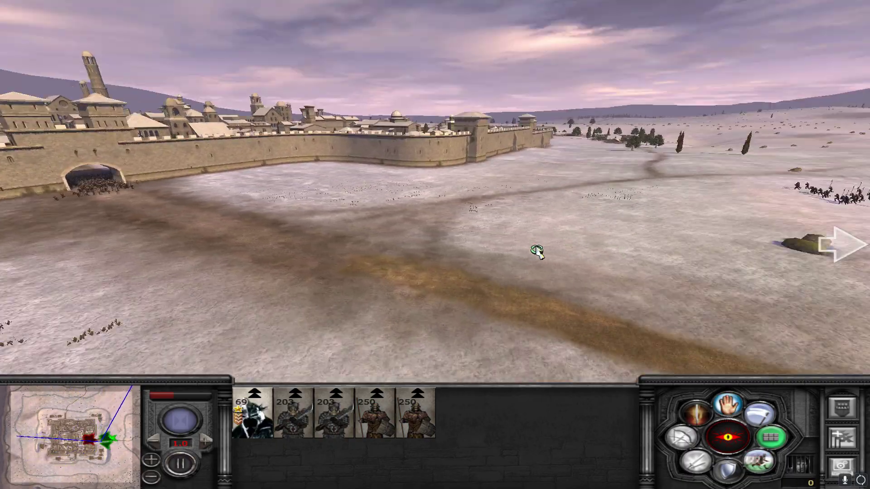
key(q)
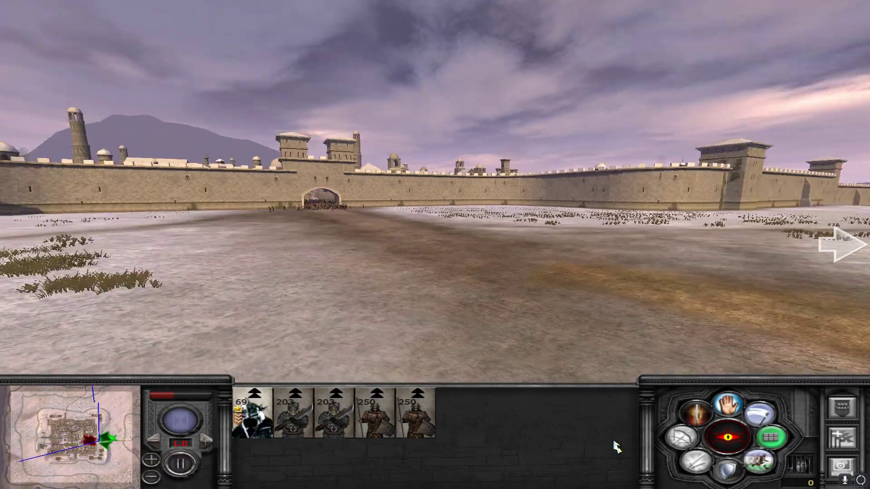
key(w)
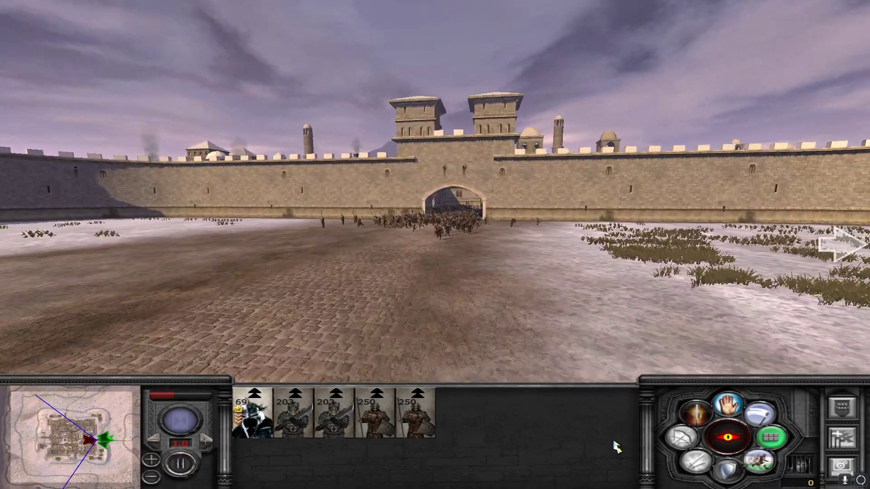
key(q)
key(q)
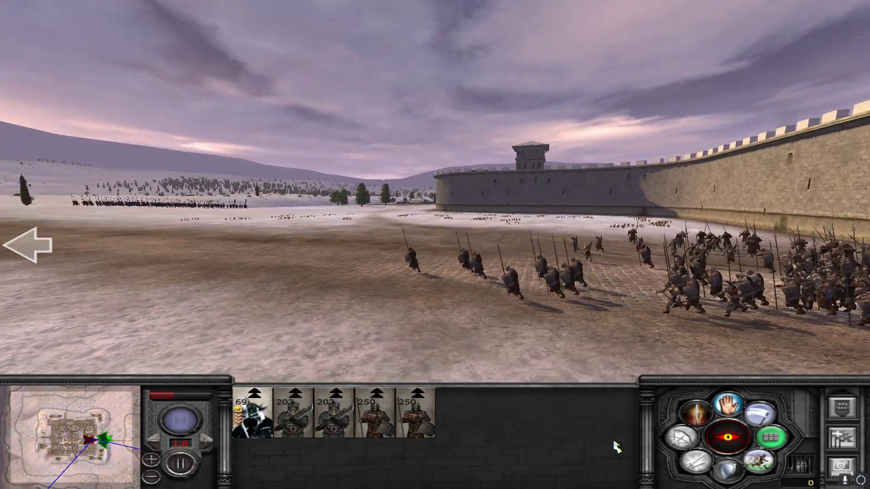
key(q)
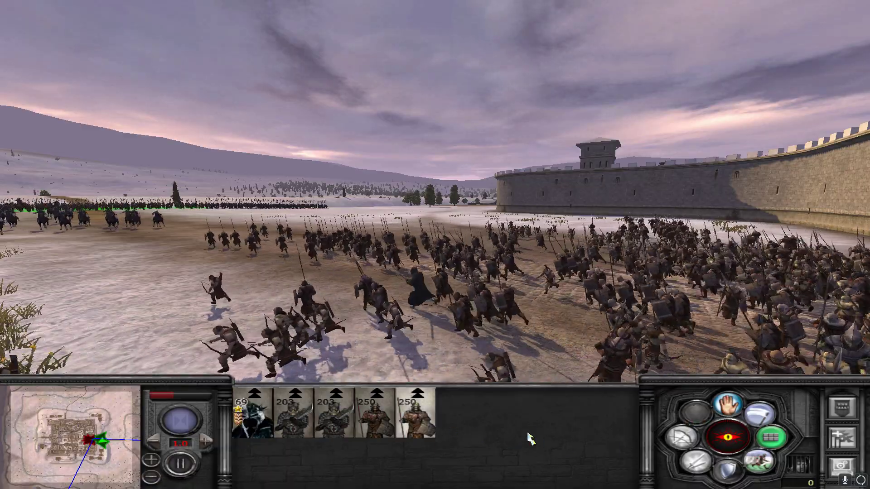
- Move the battle camera along the fortress wall to watch the cavalry clash with massed infantry
key(e)
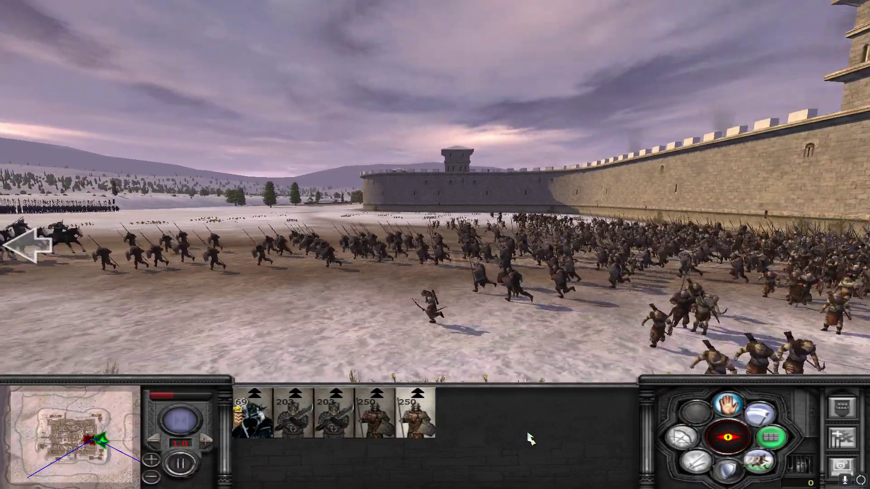
key(a)
key(d)
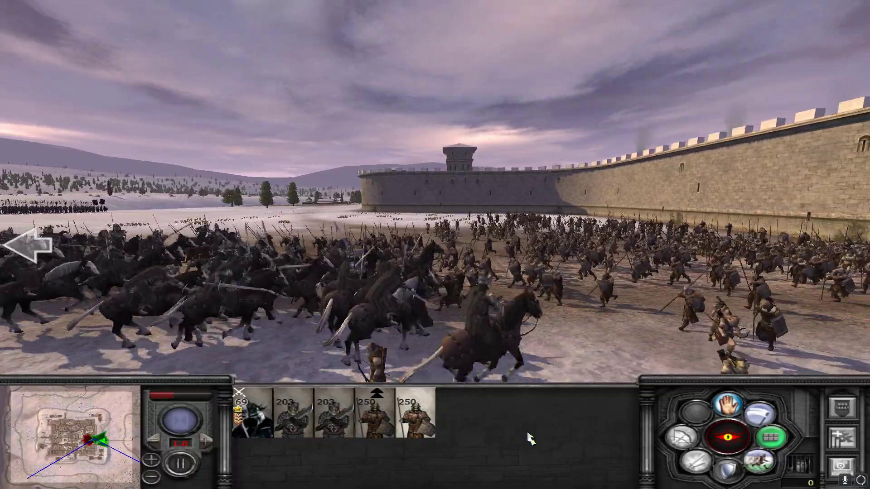
scroll(531, 438, down, 2)
scroll(531, 439, up, 2)
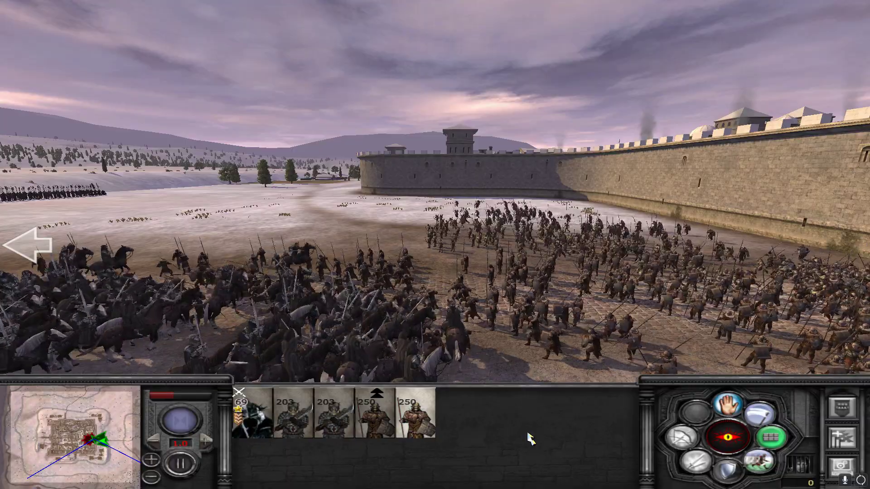
key(a)
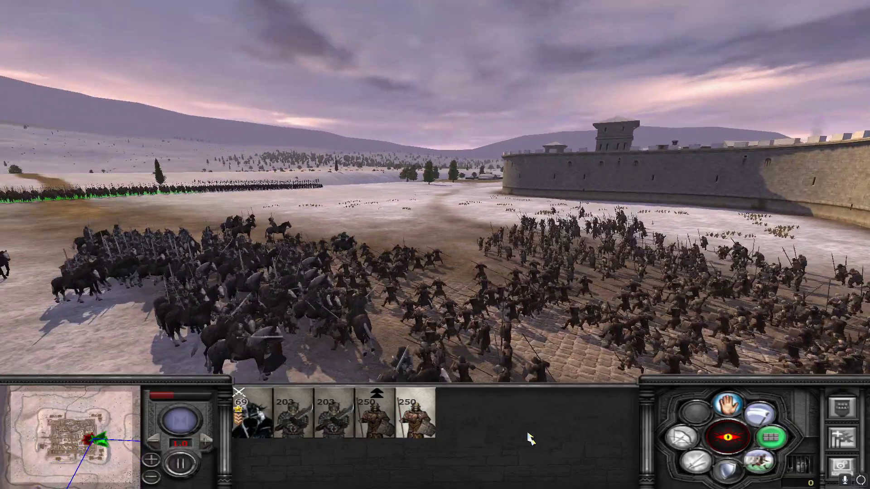
key(d)
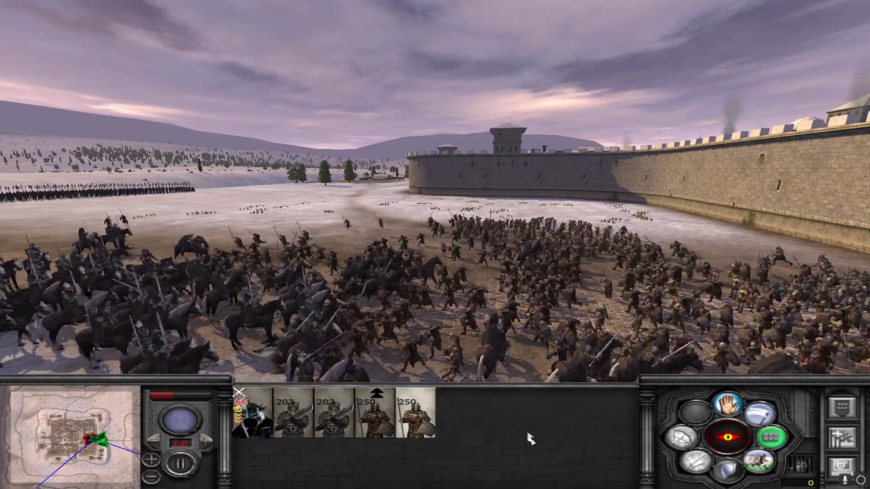
key(w)
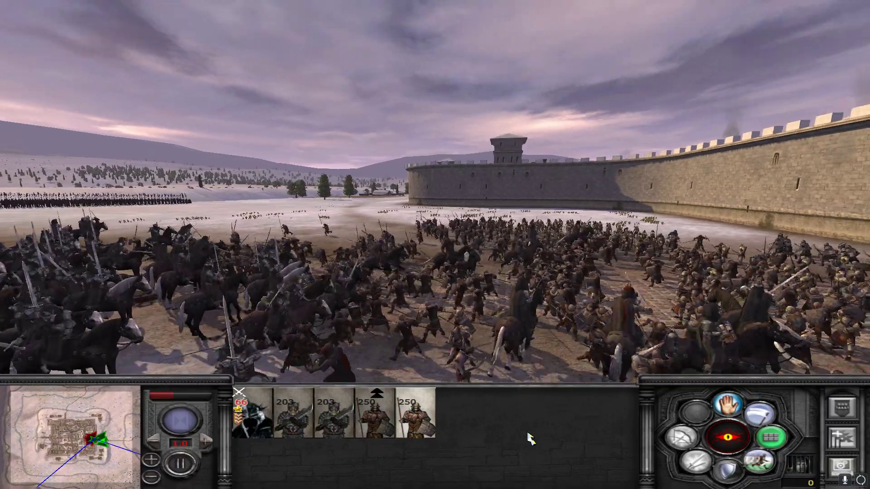